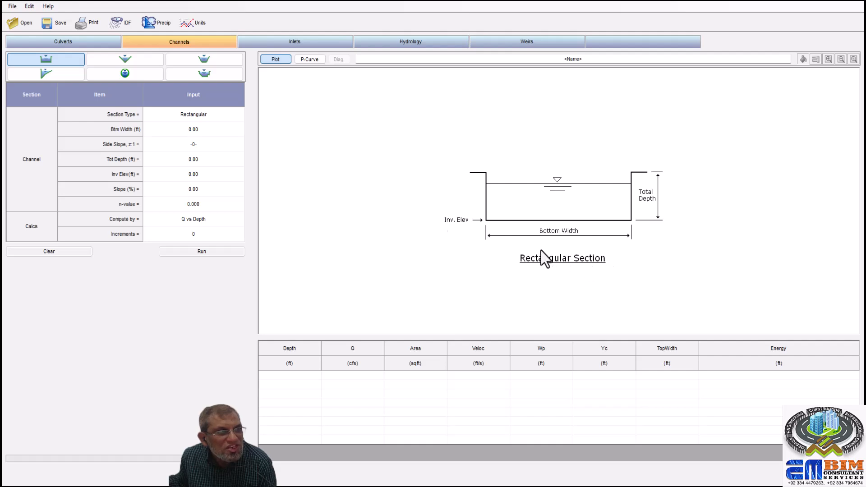
- Preview the triangular, trapezoidal, gutter and circular channel section types
{"action": "left_click", "coordinate": [130, 59]}
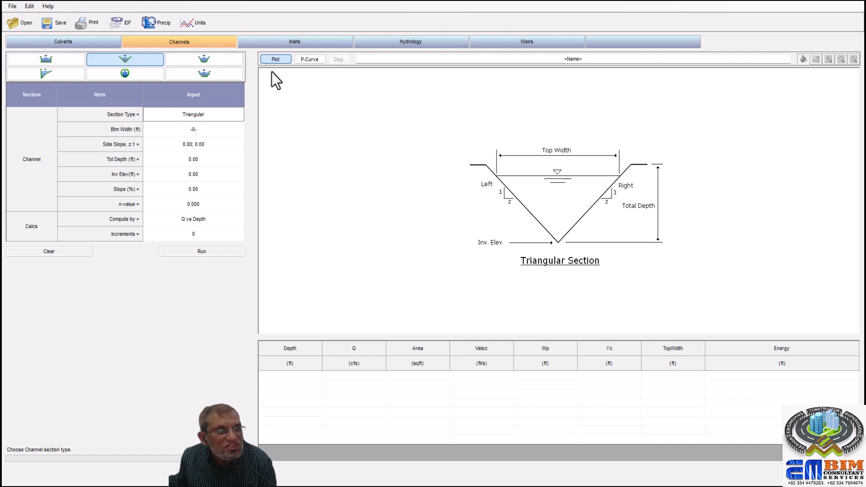
{"action": "left_click", "coordinate": [220, 59]}
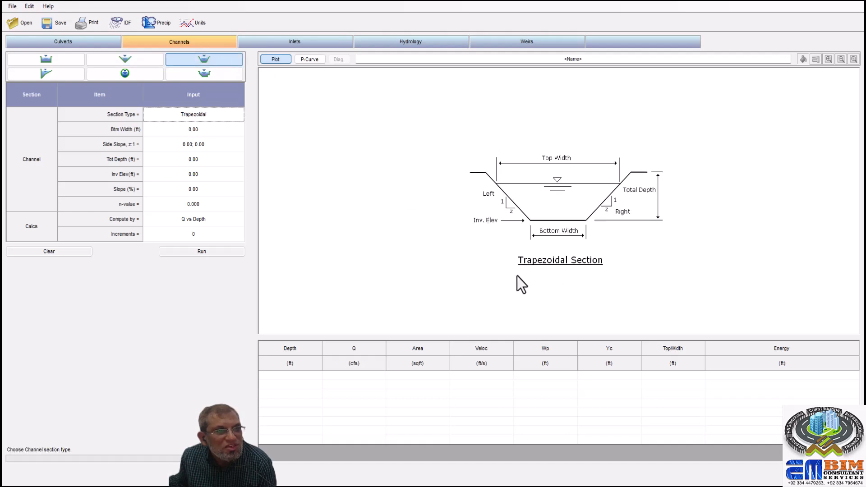
{"action": "left_click", "coordinate": [47, 74]}
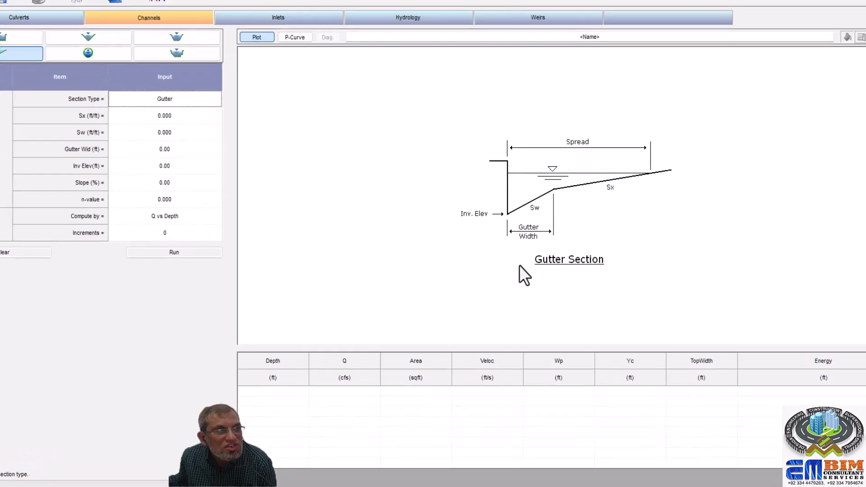
{"action": "left_click", "coordinate": [92, 51]}
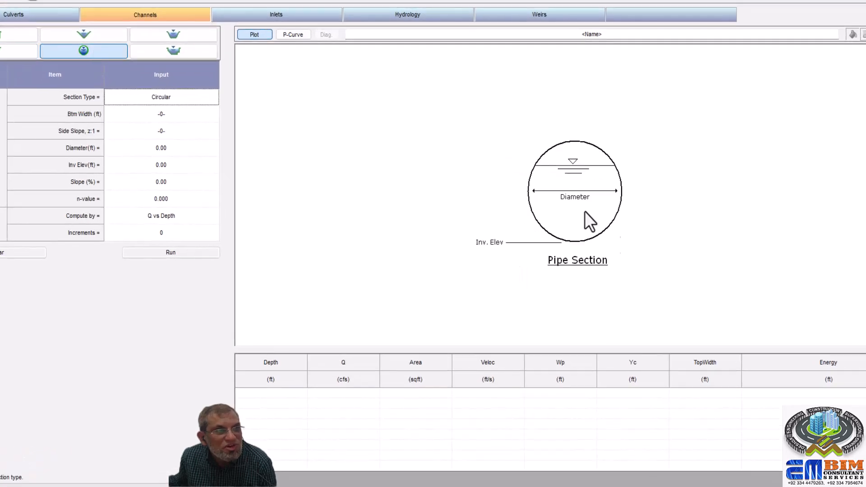
- Choose the user-defined channel section and open its station-elevation data for editing
{"action": "left_click", "coordinate": [171, 52]}
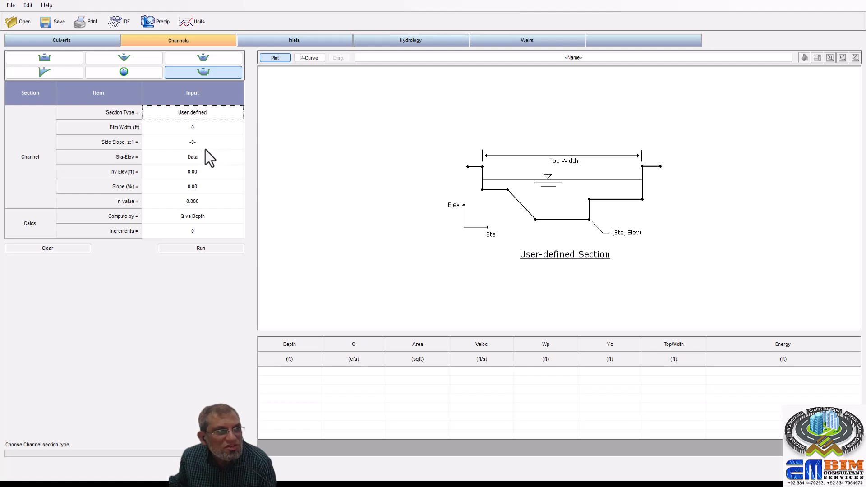
{"action": "left_click", "coordinate": [222, 157]}
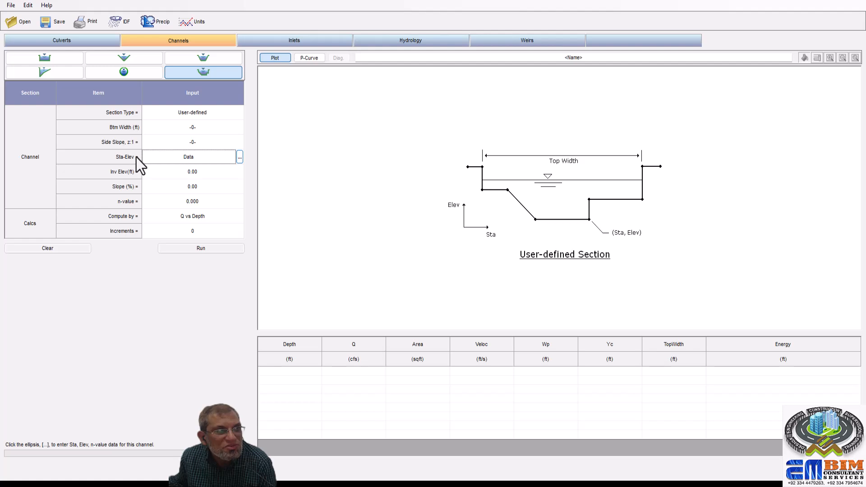
{"action": "left_click", "coordinate": [240, 156]}
{"action": "left_click_drag", "start_coordinate": [454, 174], "coordinate": [445, 139]}
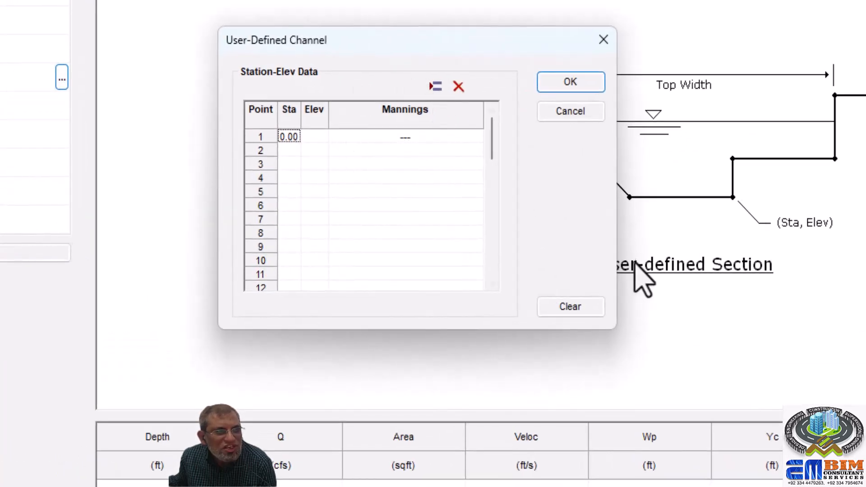
- Enter point 1 of the channel section at station 0.00 with elevation 101
{"action": "left_click", "coordinate": [318, 119]}
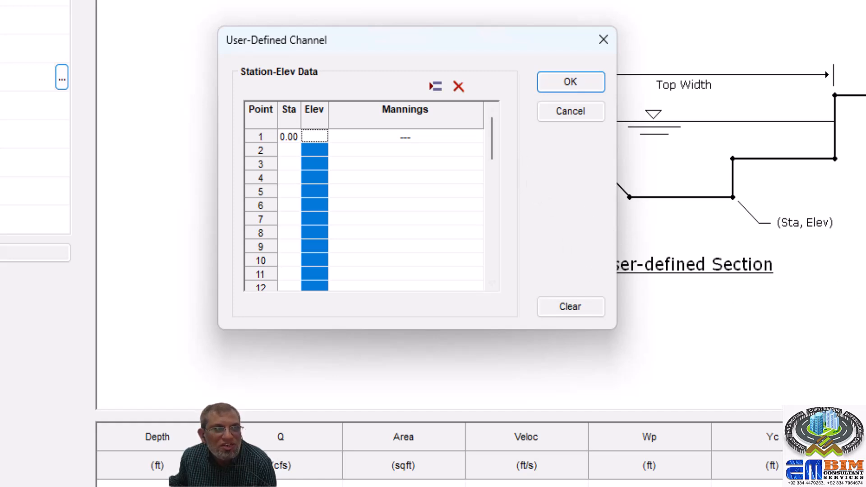
{"action": "key", "text": "alt+Tab"}
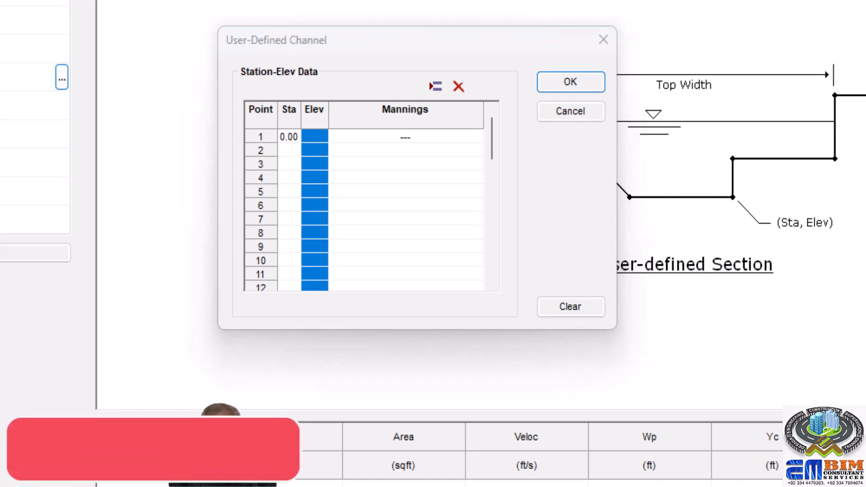
{"action": "left_click", "coordinate": [289, 138]}
{"action": "left_click", "coordinate": [289, 138]}
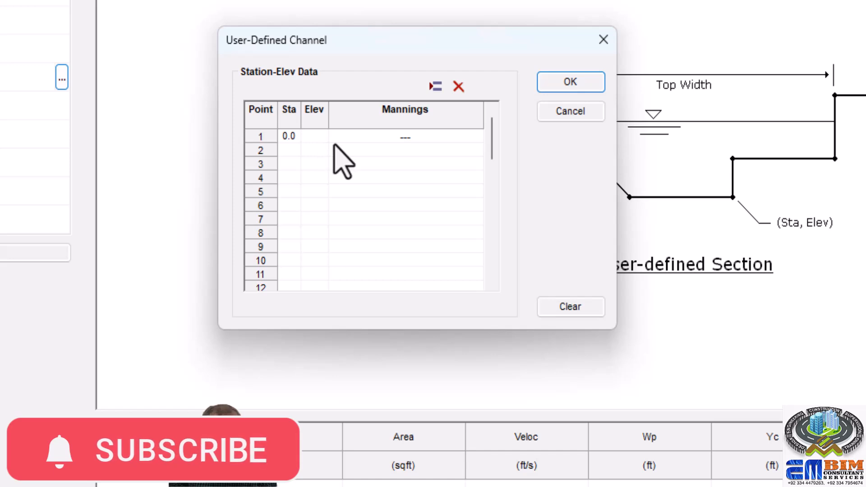
{"action": "left_click", "coordinate": [316, 136]}
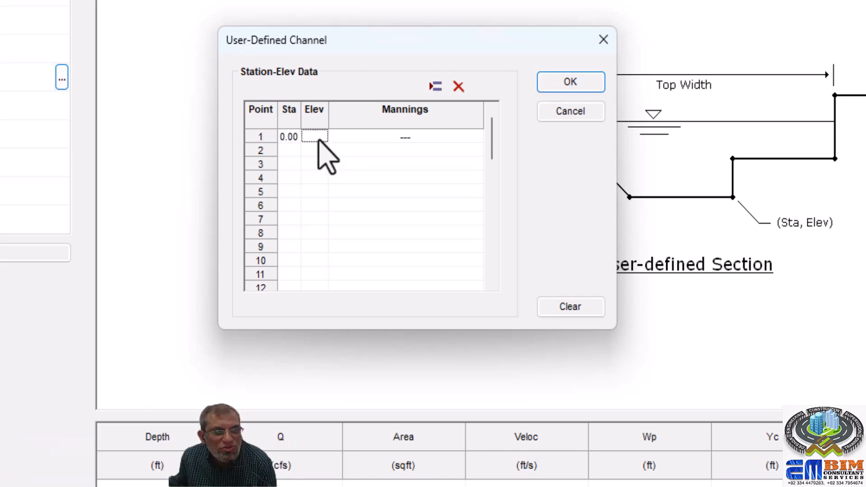
{"action": "type", "text": "102"}
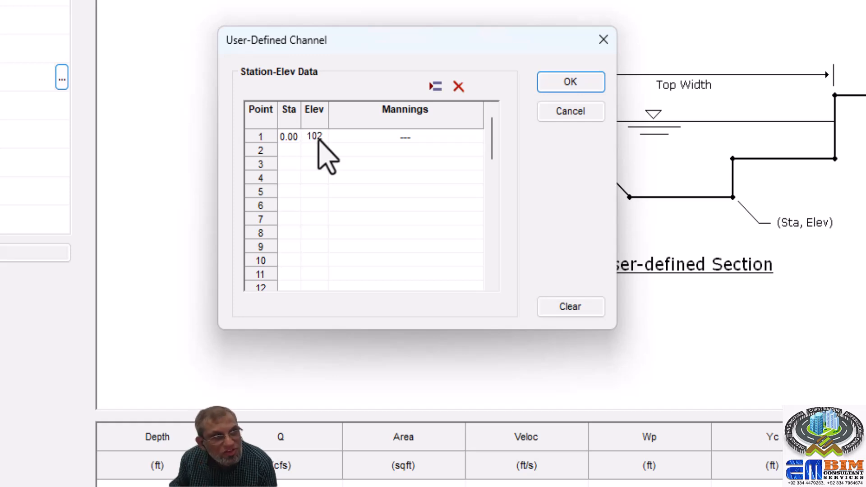
{"action": "key", "text": "BackSpace"}
{"action": "type", "text": "1"}
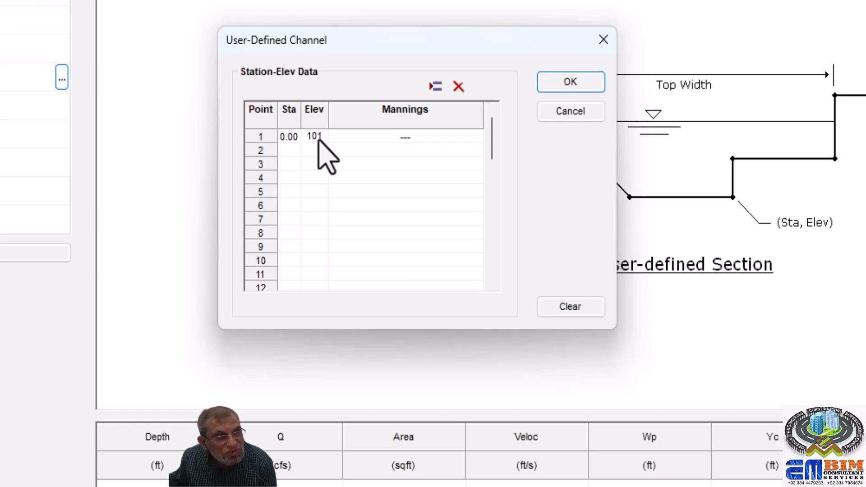
{"action": "left_click", "coordinate": [380, 135]}
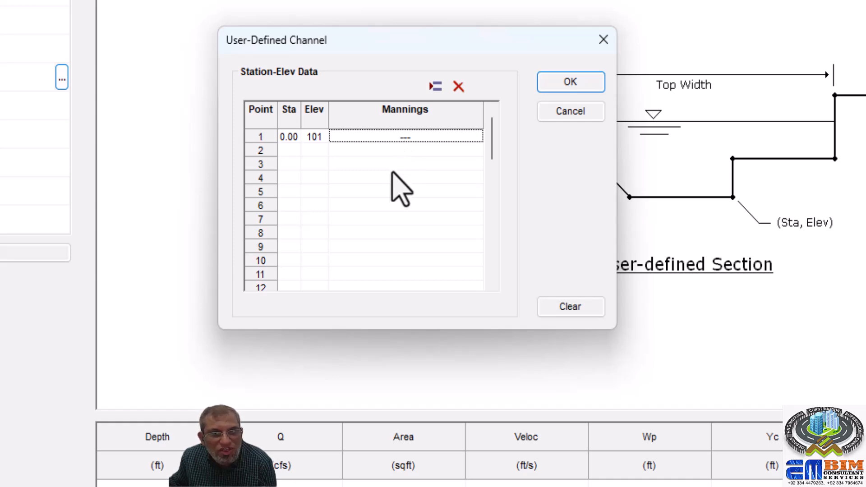
- Add point 2 at station 5 with elevation 100.5 and a Manning's value of .04
{"action": "left_click", "coordinate": [291, 151]}
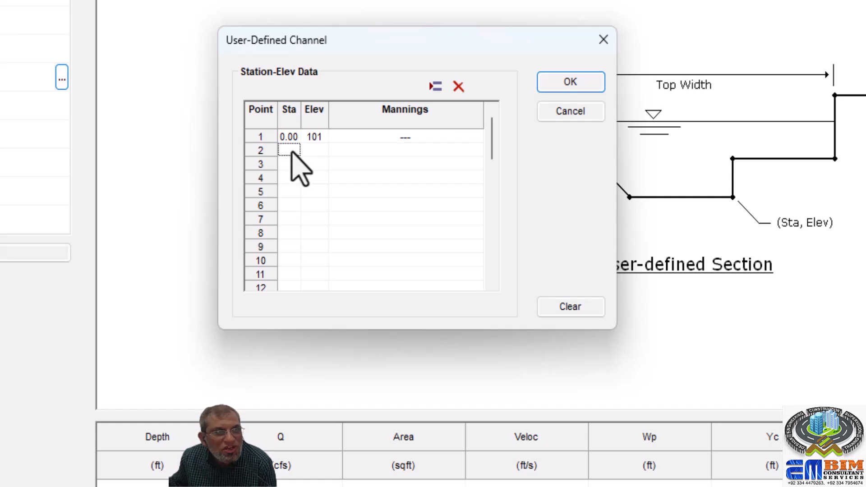
{"action": "type", "text": "5"}
{"action": "left_click", "coordinate": [312, 152]}
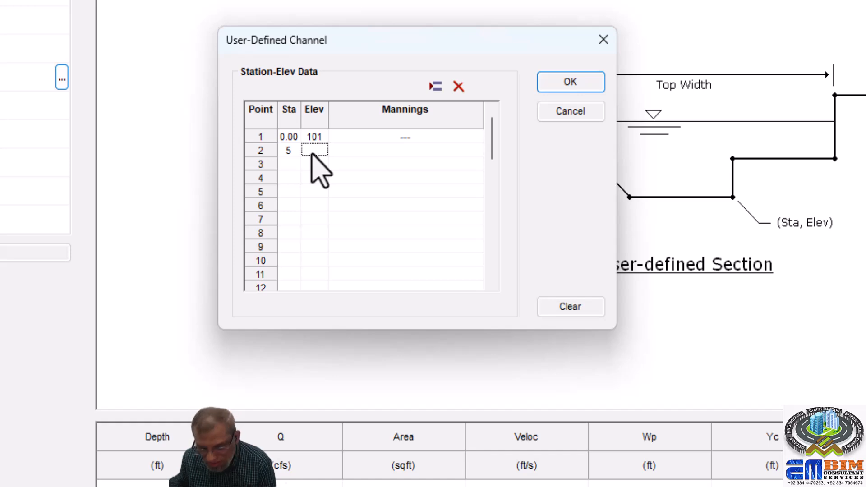
{"action": "type", "text": "100"}
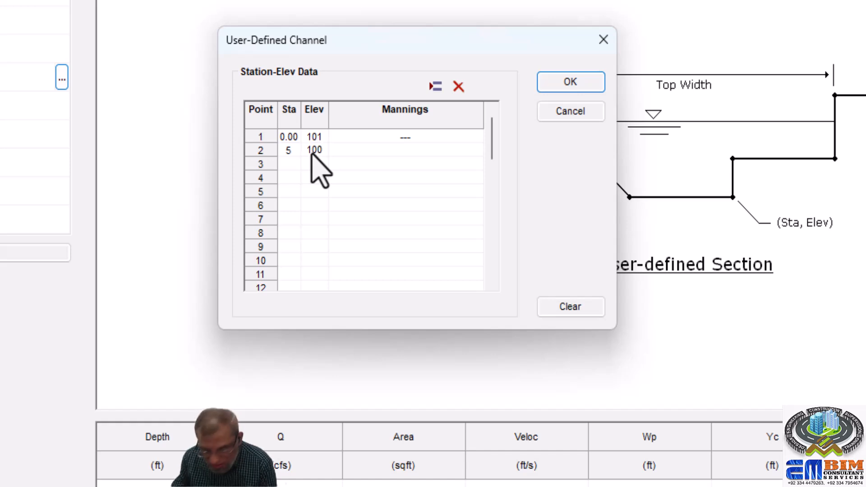
{"action": "type", "text": ".5"}
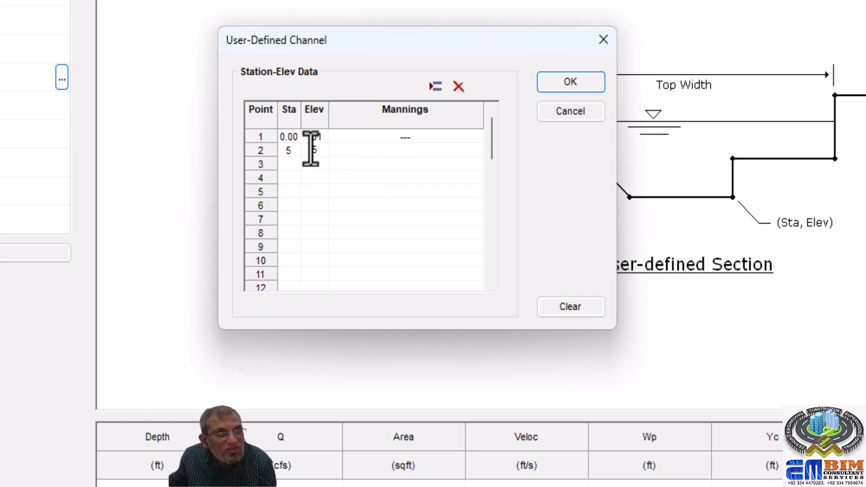
{"action": "left_click_drag", "start_coordinate": [320, 149], "coordinate": [291, 157]}
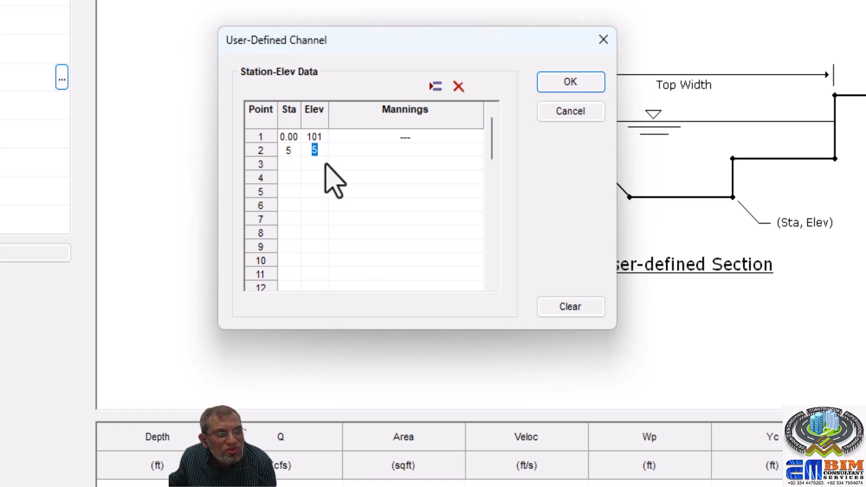
{"action": "key", "text": "Return"}
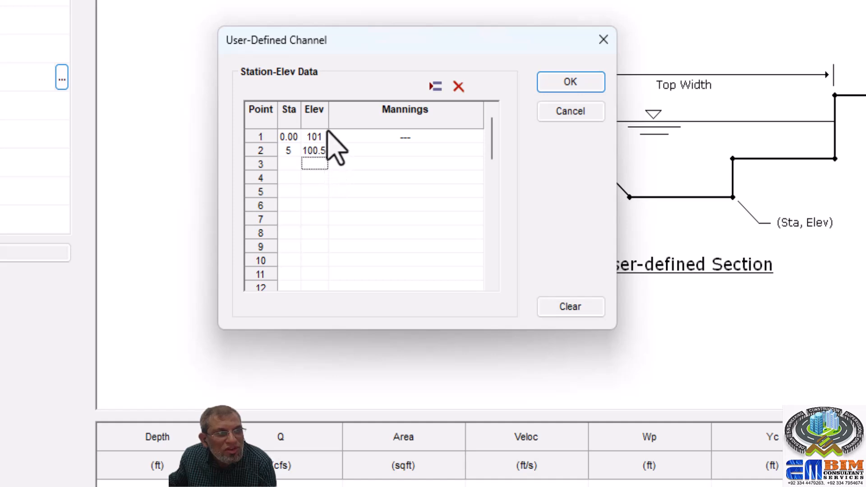
{"action": "left_click", "coordinate": [354, 151]}
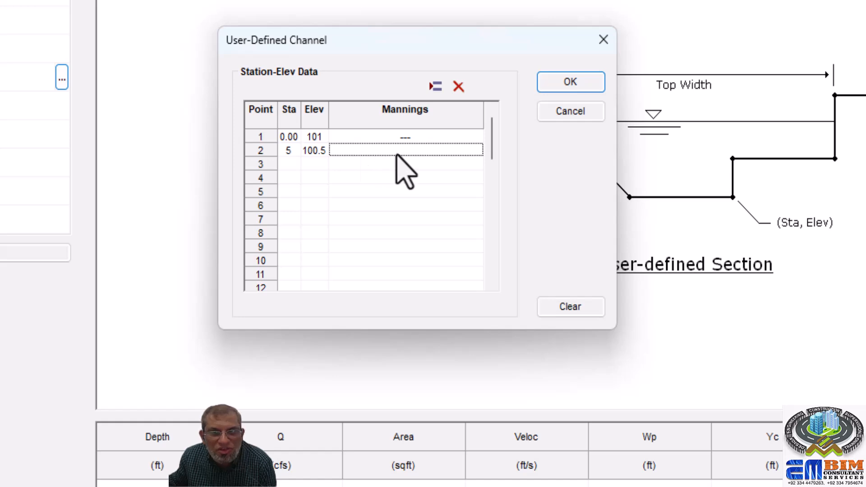
{"action": "type", "text": ".04"}
{"action": "key", "text": "Return"}
- Add point 3 at station 10 with elevation 100.9, keeping the Manning's value of .04
{"action": "left_click", "coordinate": [294, 170]}
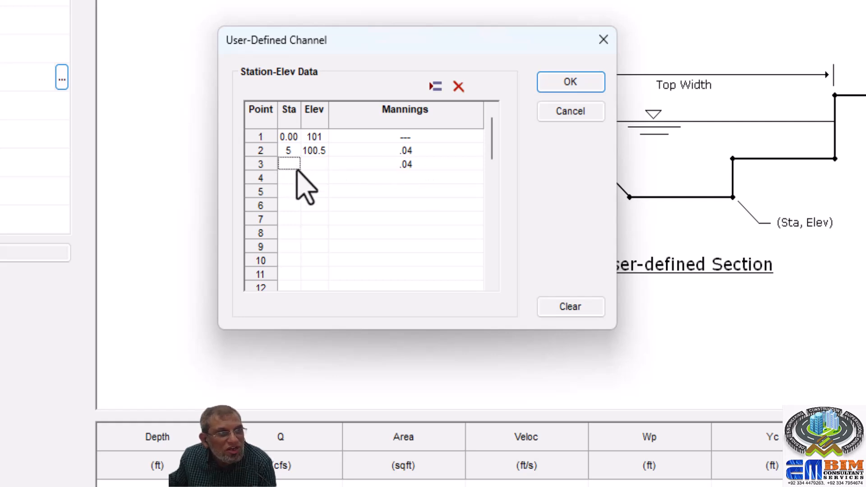
{"action": "type", "text": "10"}
{"action": "left_click", "coordinate": [316, 166]}
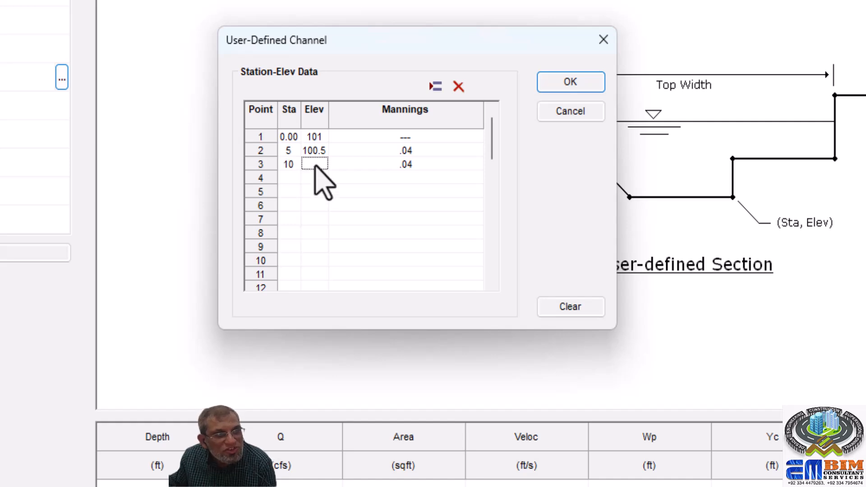
{"action": "type", "text": "100"}
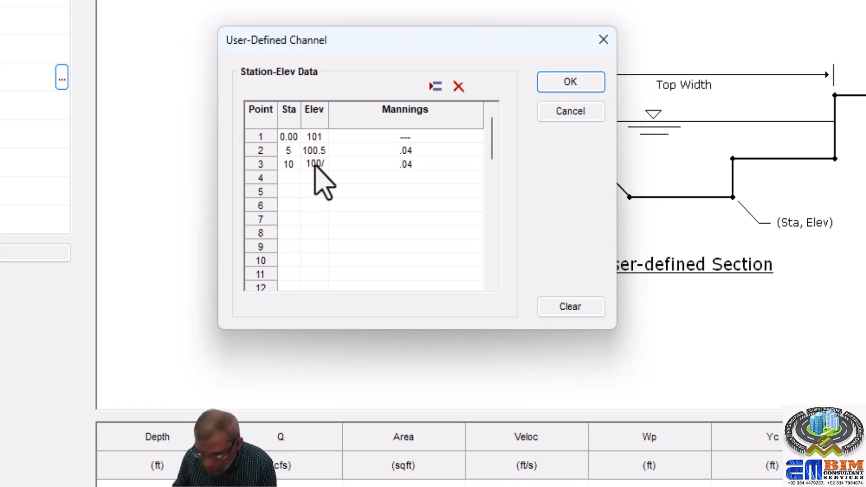
{"action": "key", "text": "BackSpace"}
{"action": "key", "text": "BackSpace"}
{"action": "key", "text": "BackSpace"}
{"action": "type", "text": "9"}
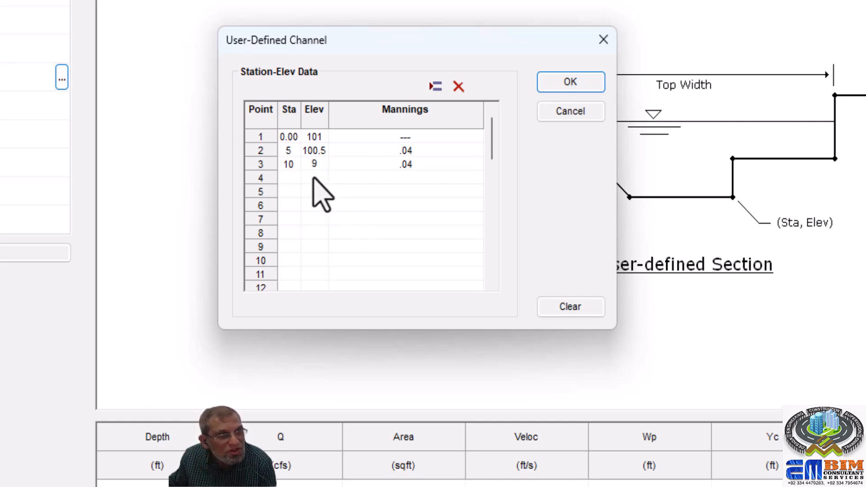
{"action": "key", "text": "Return"}
{"action": "double_click", "coordinate": [320, 164]}
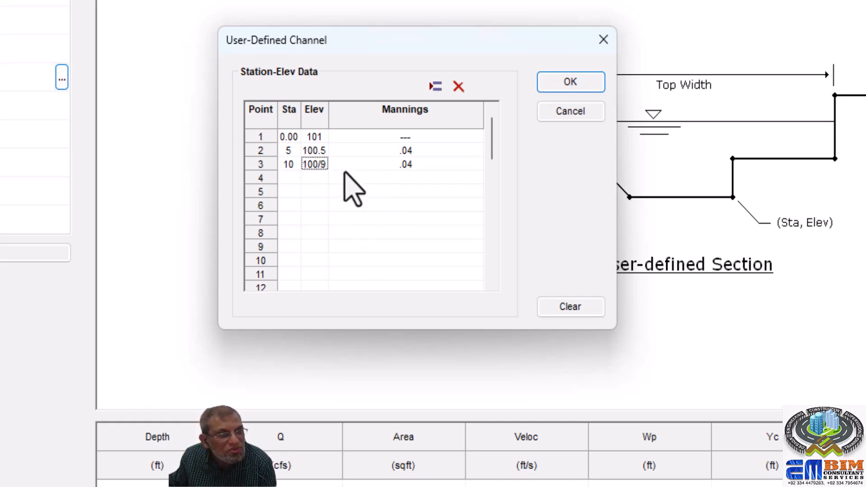
{"action": "type", "text": "100"}
{"action": "key", "text": "BackSpace"}
{"action": "key", "text": "BackSpace"}
{"action": "key", "text": "BackSpace"}
{"action": "type", "text": "9"}
{"action": "left_click", "coordinate": [374, 178]}
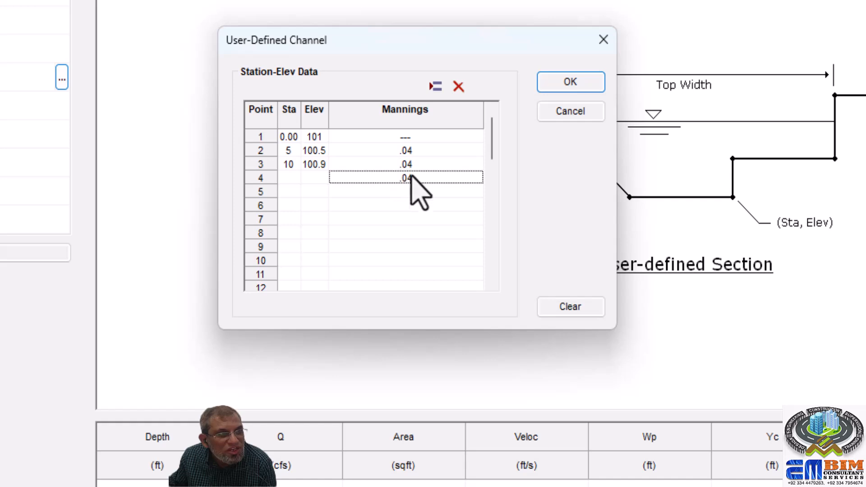
- Add point 4 at station 15 with elevation 100
{"action": "left_click", "coordinate": [287, 179]}
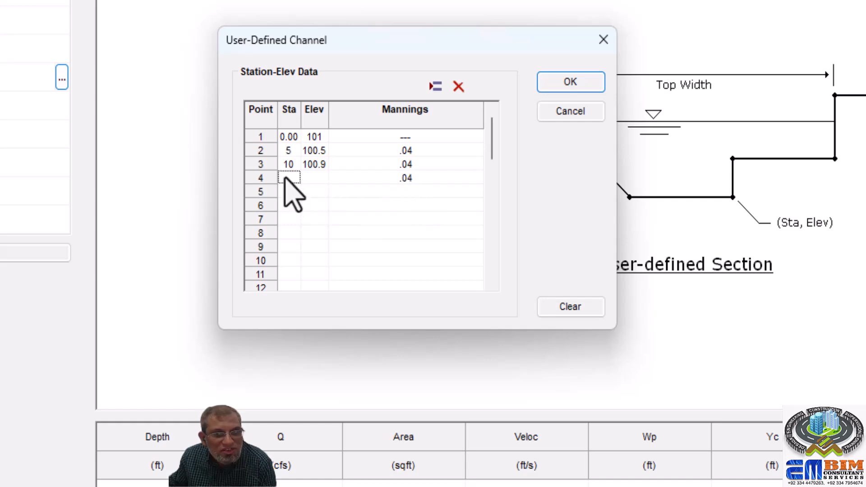
{"action": "type", "text": "15"}
{"action": "left_click", "coordinate": [315, 178]}
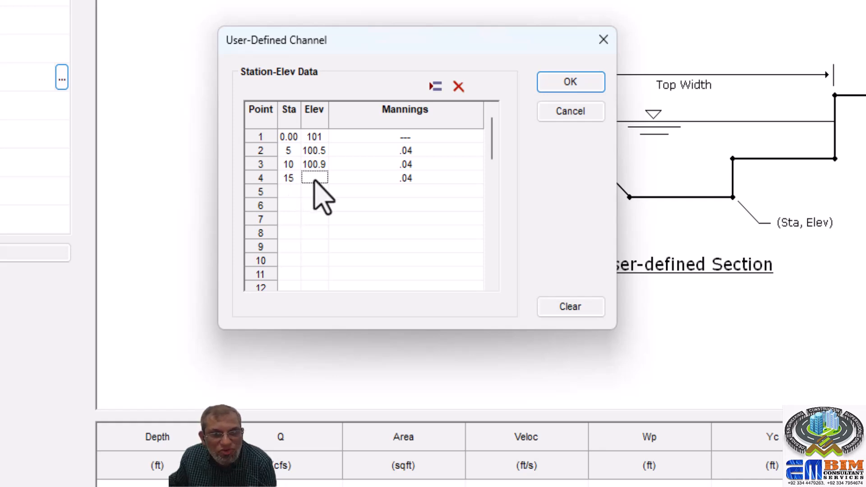
{"action": "type", "text": "100"}
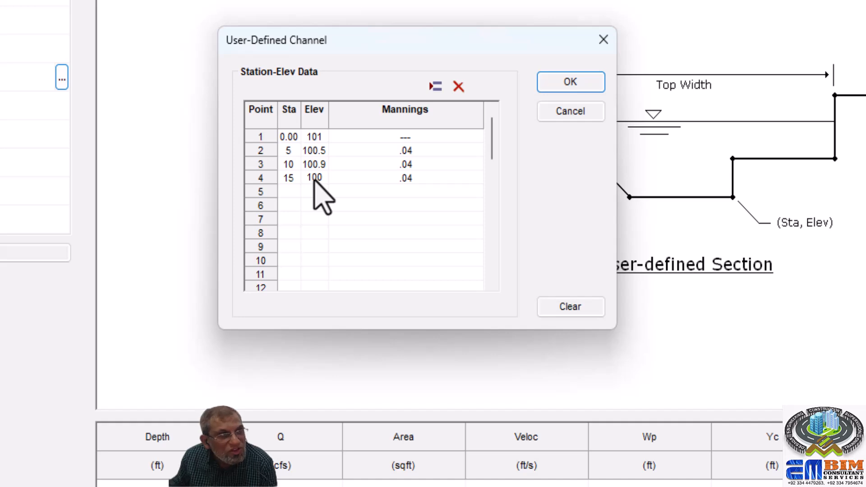
- Add point 5 at station 20 with elevation 100.4 and a Manning's value of .04
{"action": "left_click", "coordinate": [287, 192]}
{"action": "type", "text": "20"}
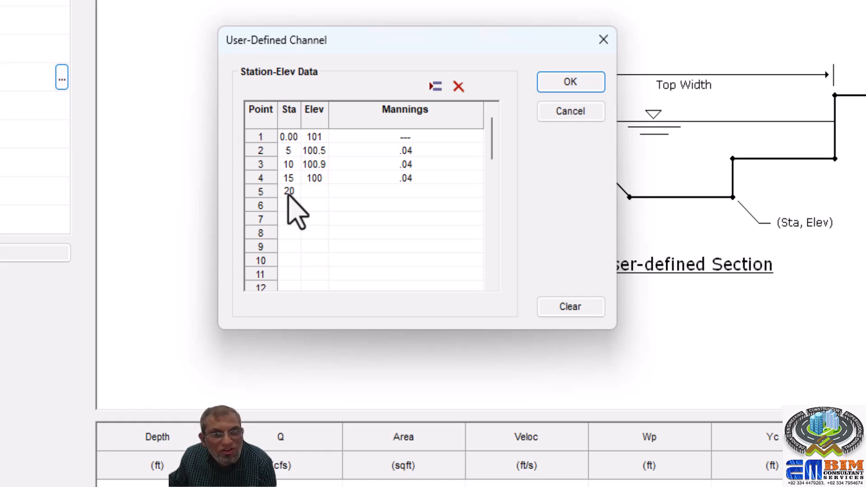
{"action": "left_click", "coordinate": [312, 191]}
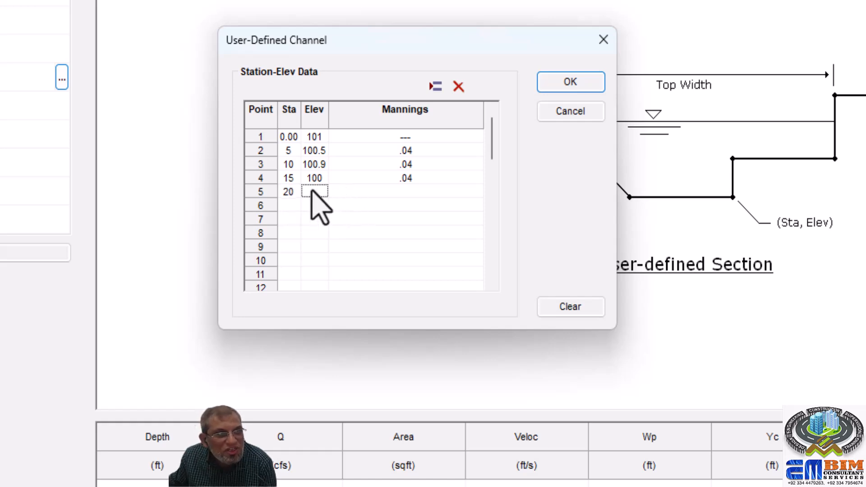
{"action": "type", "text": "100"}
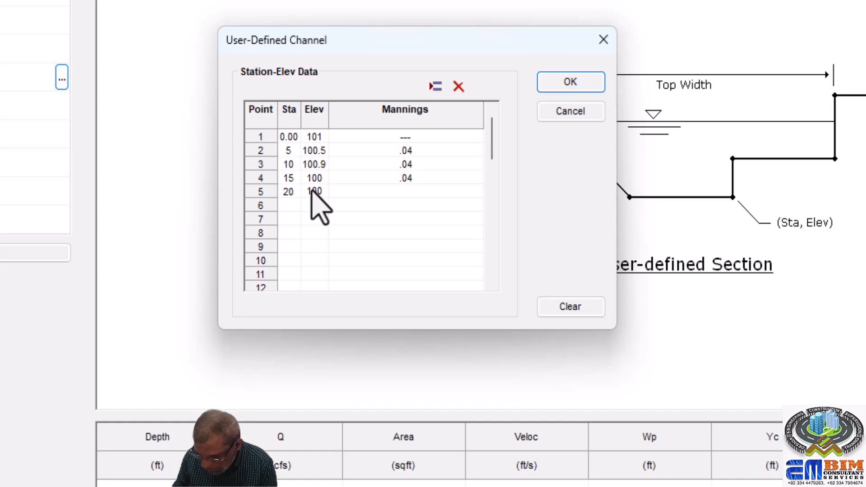
{"action": "key", "text": "BackSpace"}
{"action": "key", "text": "BackSpace"}
{"action": "key", "text": "BackSpace"}
{"action": "type", "text": "4"}
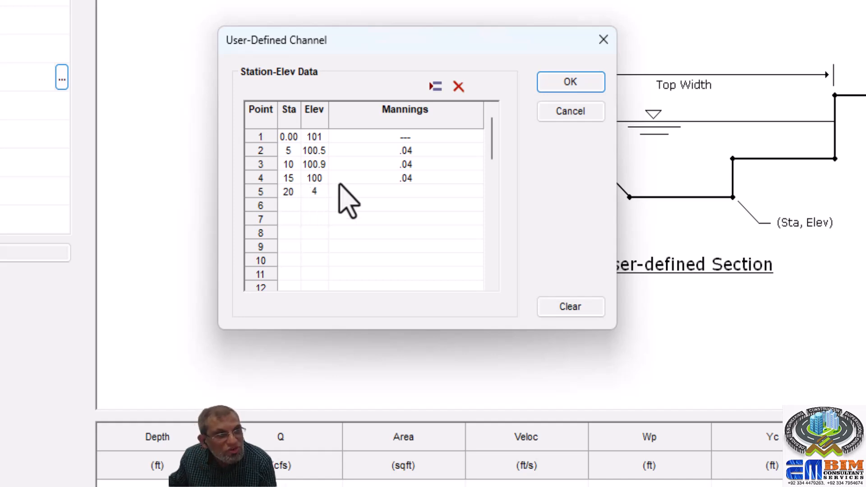
{"action": "key", "text": "Tab"}
- Add point 6 at station 25 with elevation 101.3 and a Manning's value of .04
{"action": "left_click", "coordinate": [287, 206]}
{"action": "type", "text": "25"}
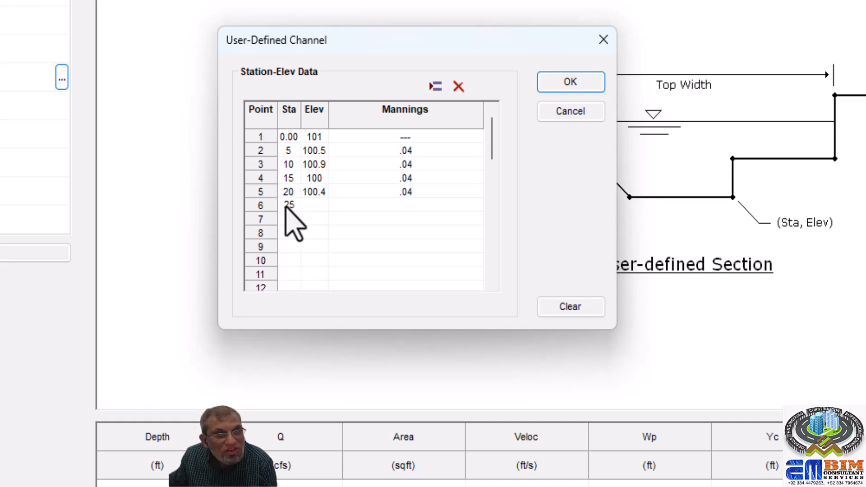
{"action": "left_click", "coordinate": [315, 206]}
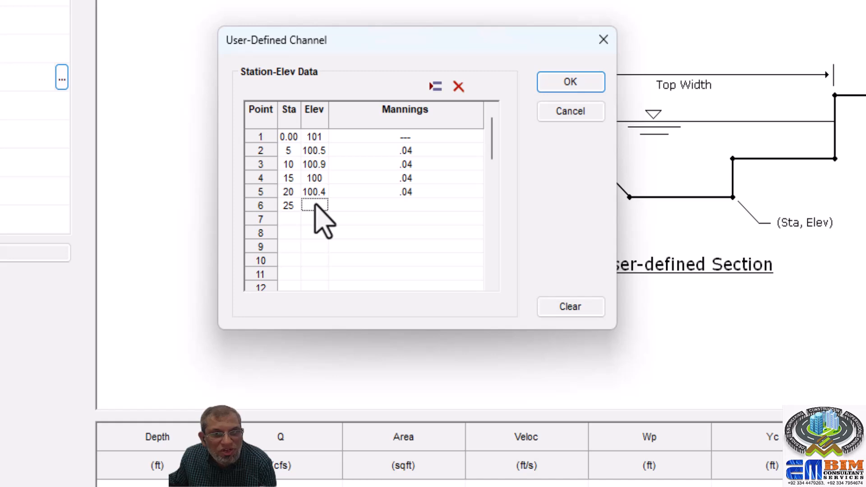
{"action": "type", "text": "101"}
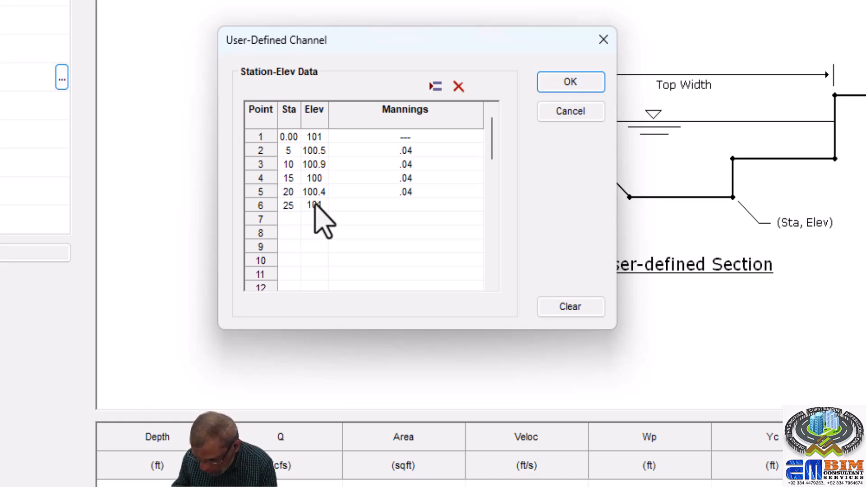
{"action": "type", "text": ".3"}
{"action": "left_click", "coordinate": [378, 219]}
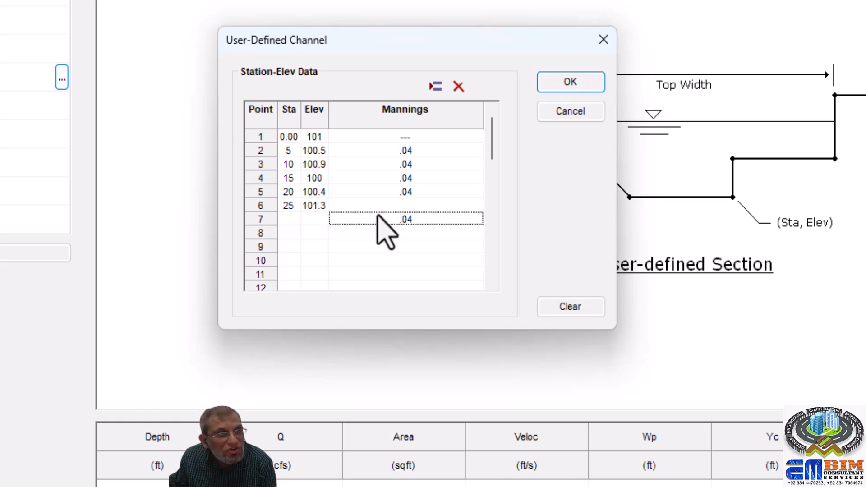
{"action": "left_click", "coordinate": [391, 203]}
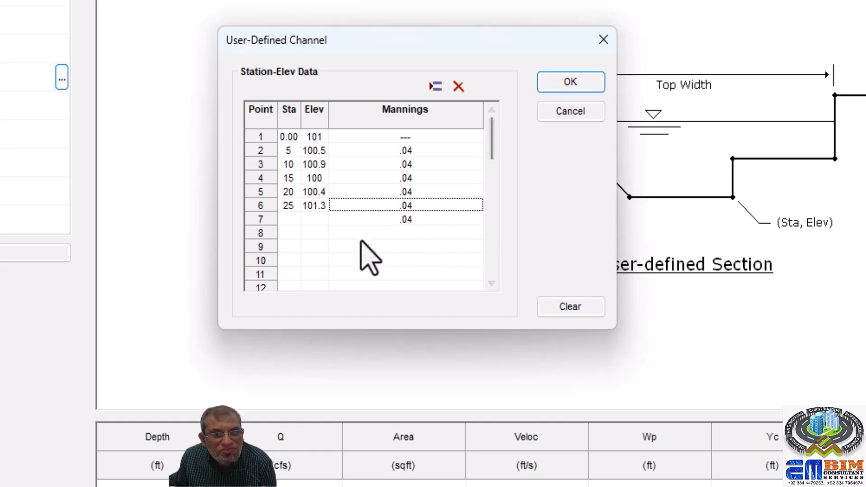
- Add point 7 at station 30 with elevation 102, keeping its Manning's value of .04
{"action": "left_click", "coordinate": [289, 220]}
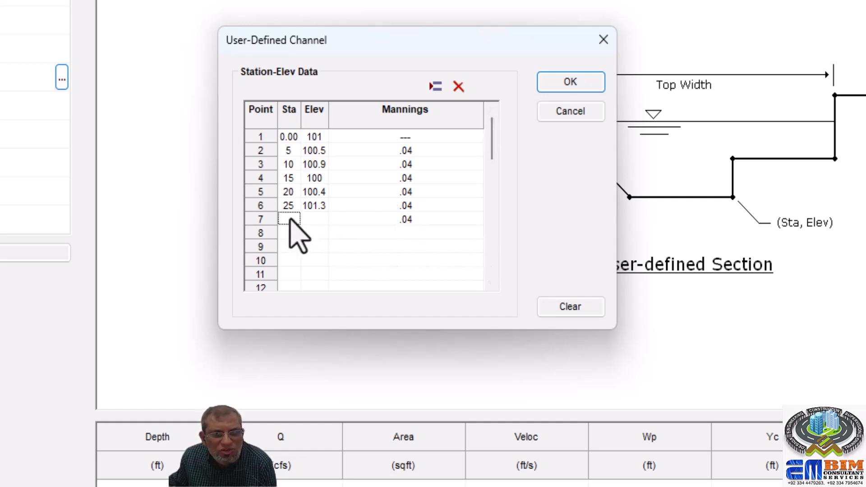
{"action": "type", "text": "3"}
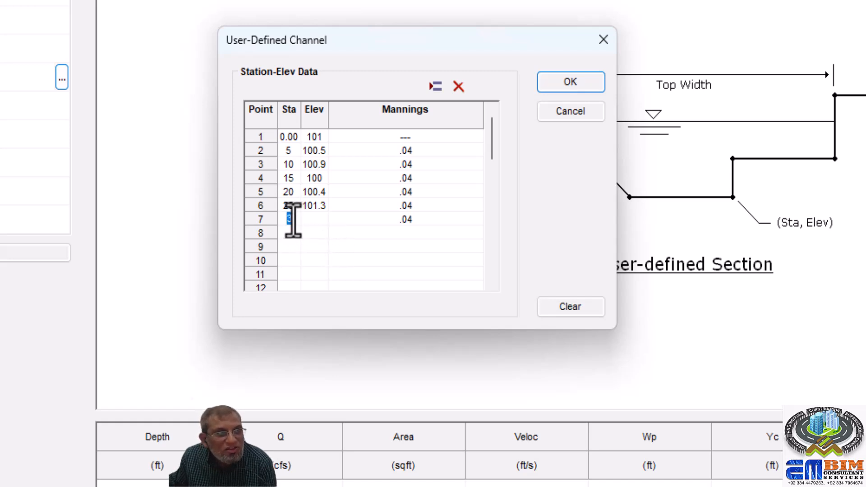
{"action": "left_click_drag", "start_coordinate": [290, 219], "coordinate": [277, 219]}
{"action": "type", "text": "30"}
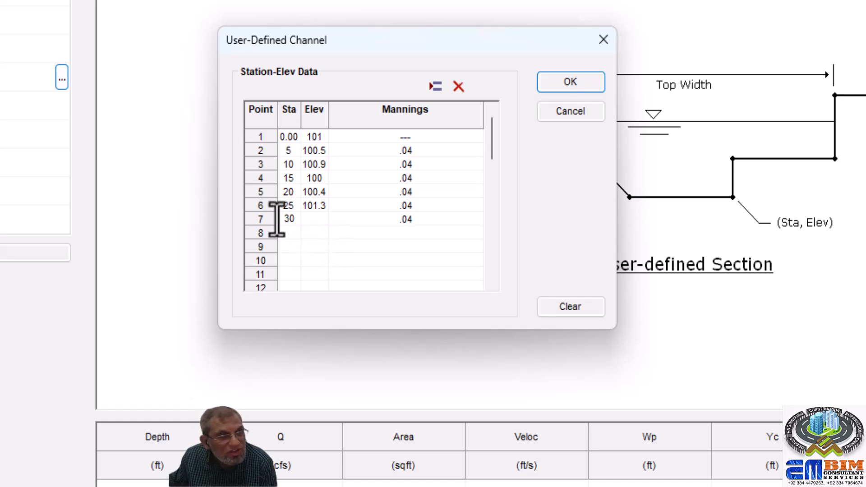
{"action": "left_click", "coordinate": [314, 221]}
{"action": "type", "text": "120"}
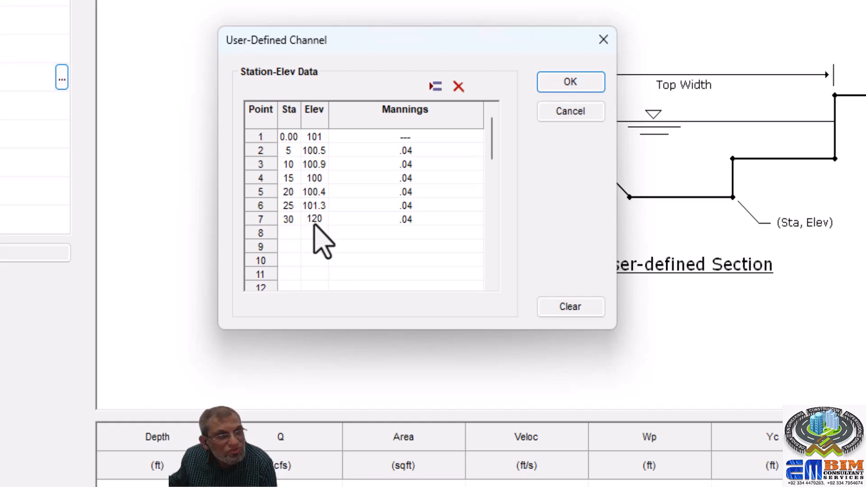
{"action": "key", "text": "BackSpace"}
{"action": "key", "text": "BackSpace"}
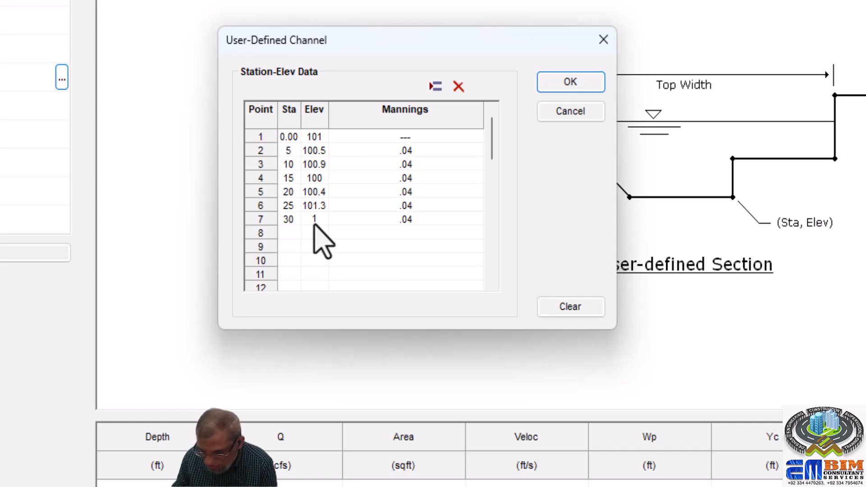
{"action": "type", "text": "01"}
{"action": "key", "text": "BackSpace"}
{"action": "type", "text": "2"}
{"action": "left_click", "coordinate": [403, 232]}
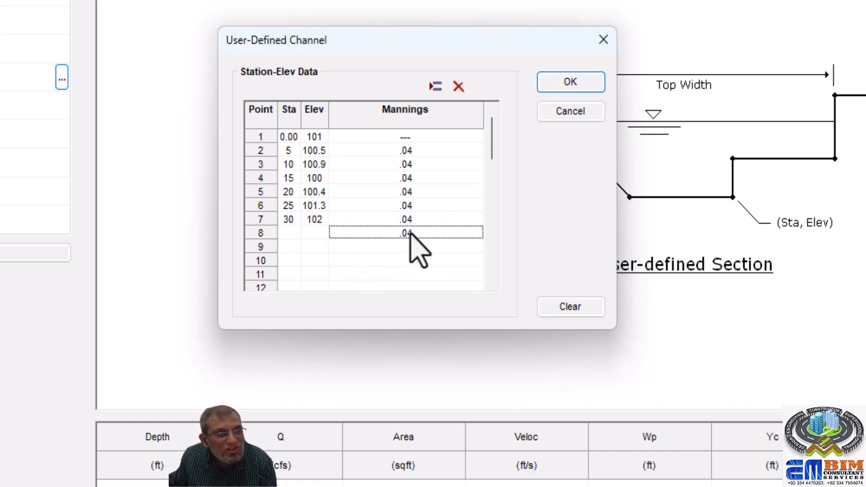
{"action": "left_click", "coordinate": [428, 210]}
{"action": "left_click", "coordinate": [425, 234]}
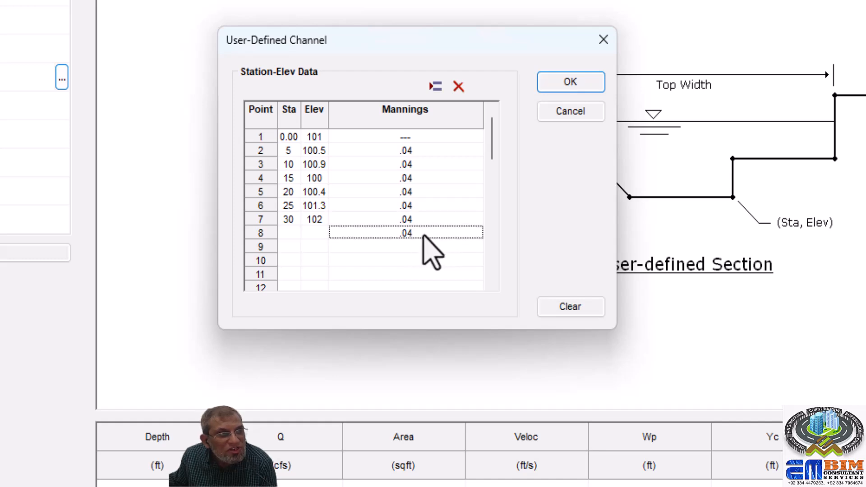
{"action": "left_click", "coordinate": [458, 87]}
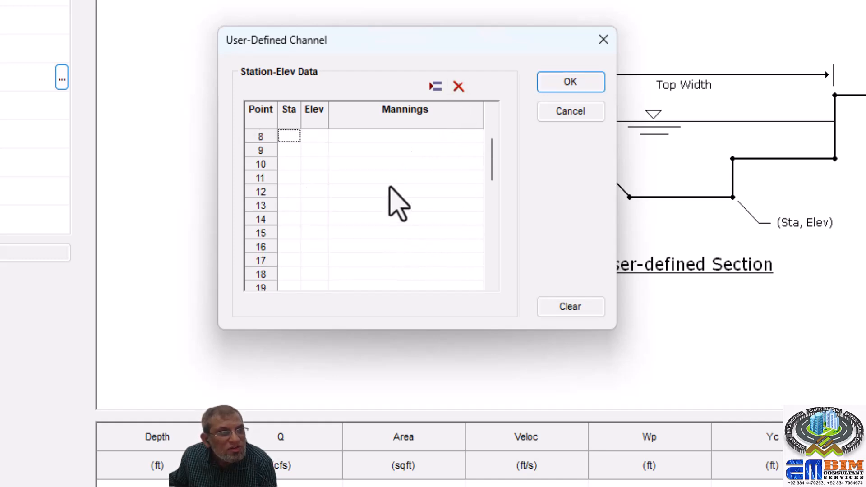
{"action": "scroll", "coordinate": [374, 185], "scroll_direction": "up", "scroll_amount": 3}
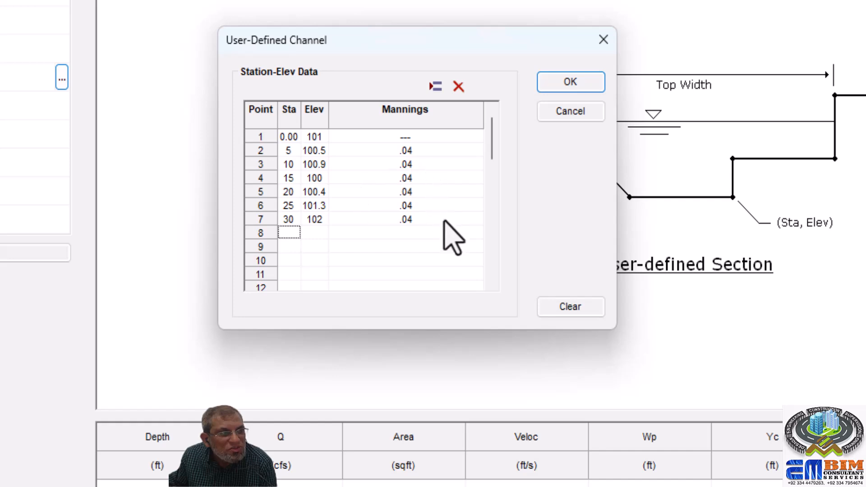
- Accept the station-elevation data, reopen it to check the seven points, and accept it again
{"action": "left_click", "coordinate": [408, 219]}
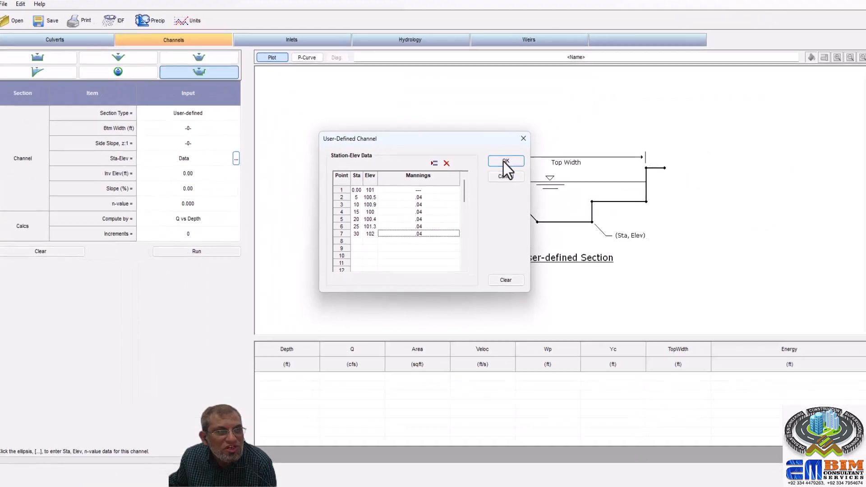
{"action": "left_click", "coordinate": [569, 82]}
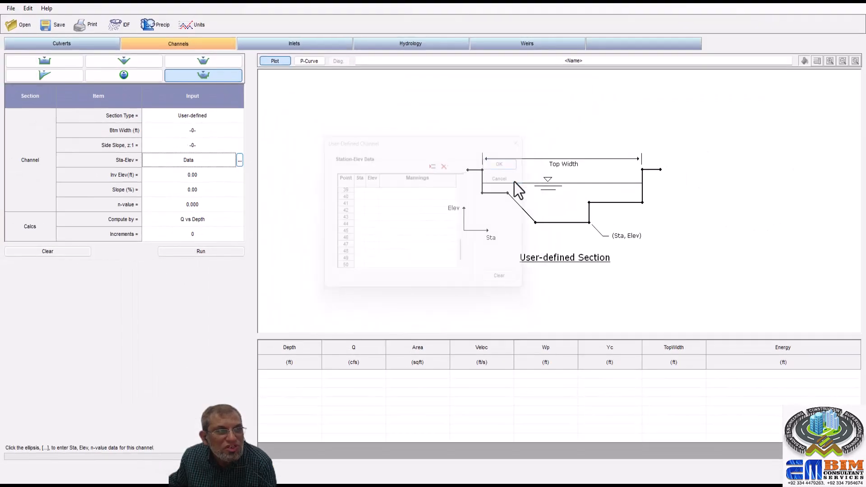
{"action": "left_click", "coordinate": [239, 160]}
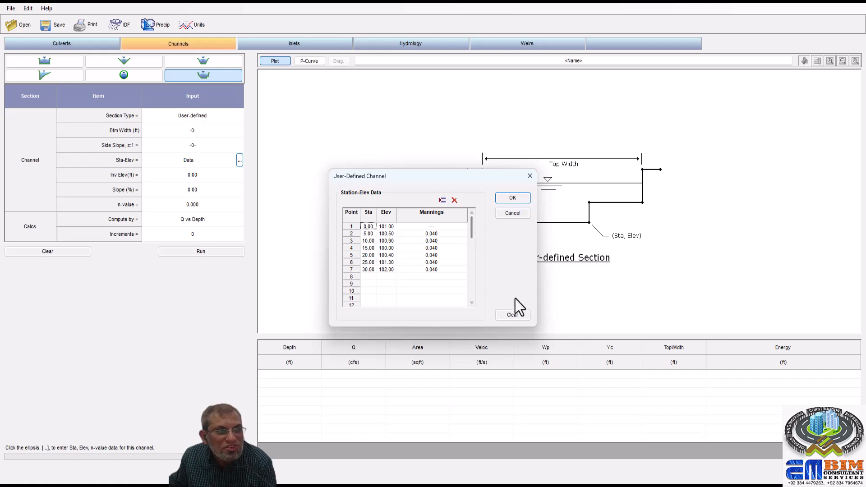
{"action": "left_click", "coordinate": [524, 197]}
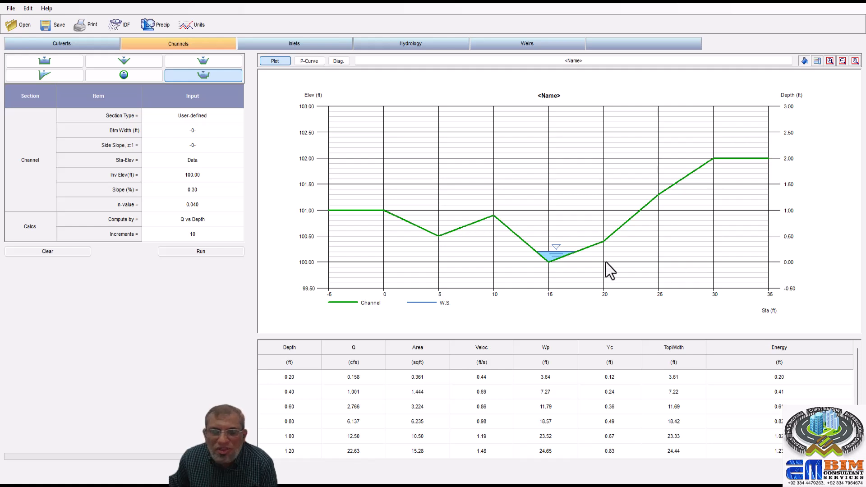
- Keep the calculation method at Q vs Depth and run the channel analysis
{"action": "left_click", "coordinate": [176, 178]}
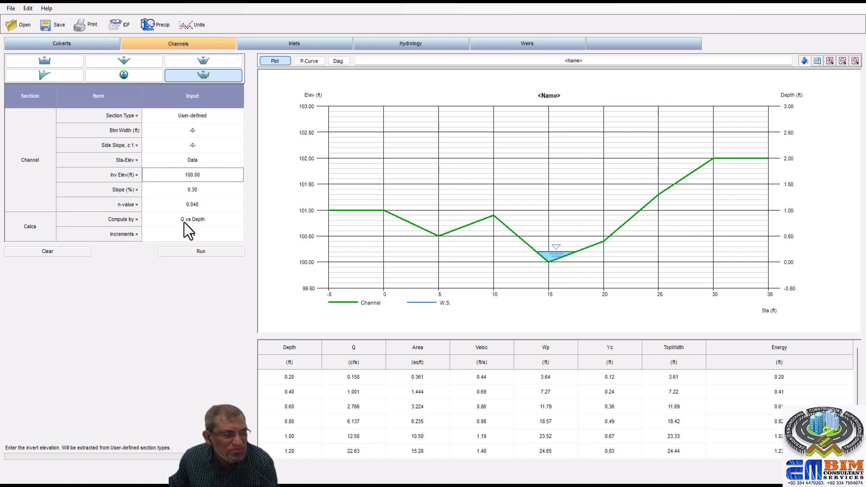
{"action": "left_click", "coordinate": [215, 221]}
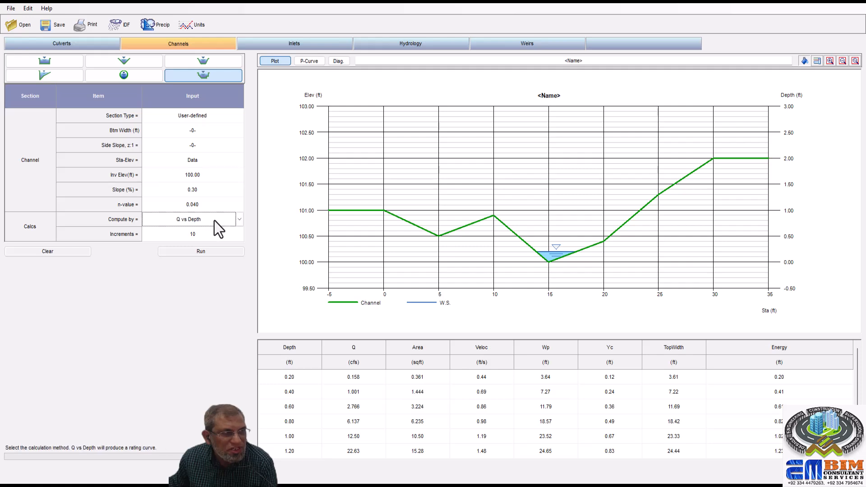
{"action": "left_click", "coordinate": [237, 218]}
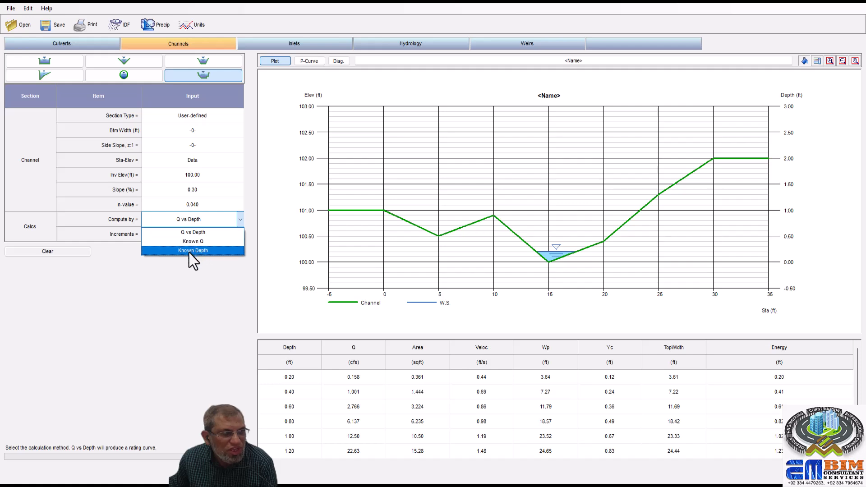
{"action": "left_click", "coordinate": [220, 231]}
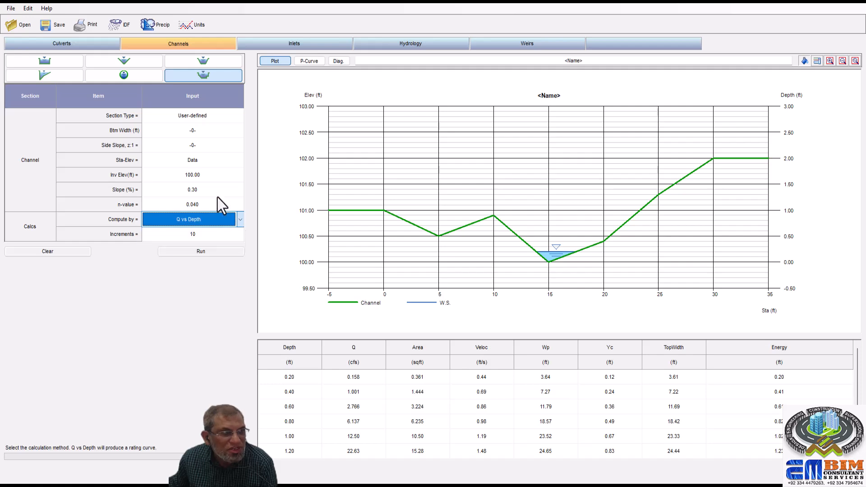
{"action": "left_click", "coordinate": [204, 251]}
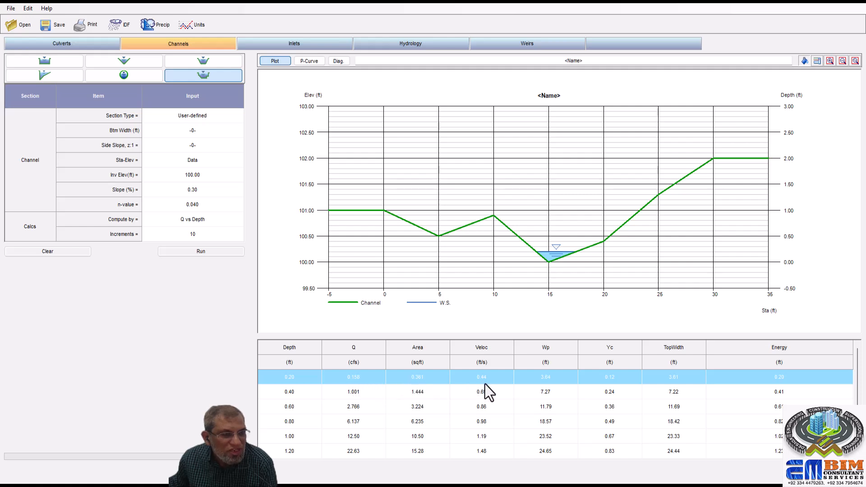
- Examine the plotted water surface for each result row from the 0.40 ft depth up to 2.00 ft
{"action": "left_click", "coordinate": [418, 396]}
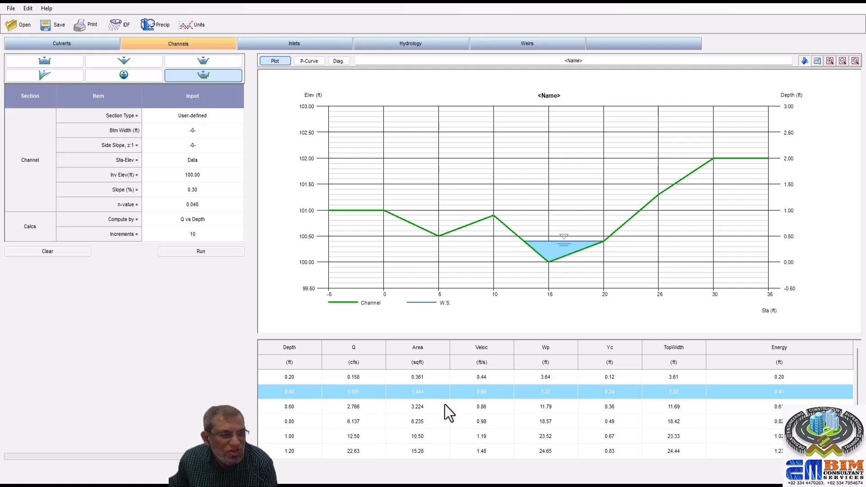
{"action": "left_click", "coordinate": [360, 410]}
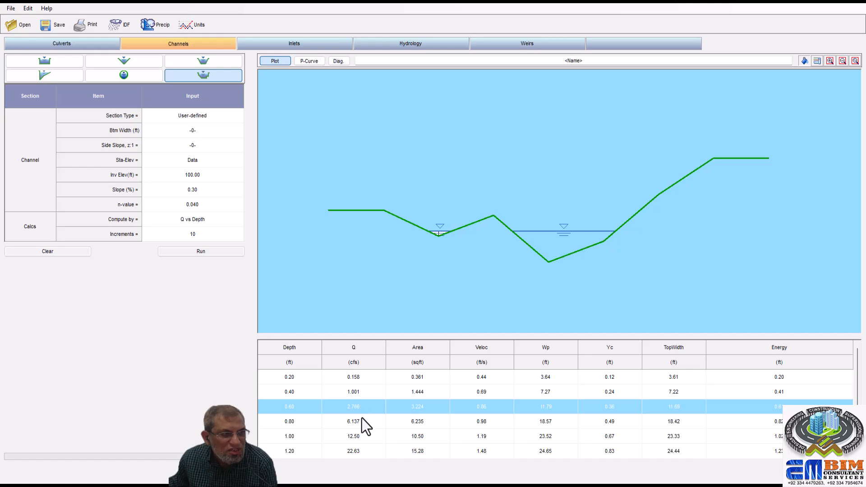
{"action": "left_click", "coordinate": [359, 421]}
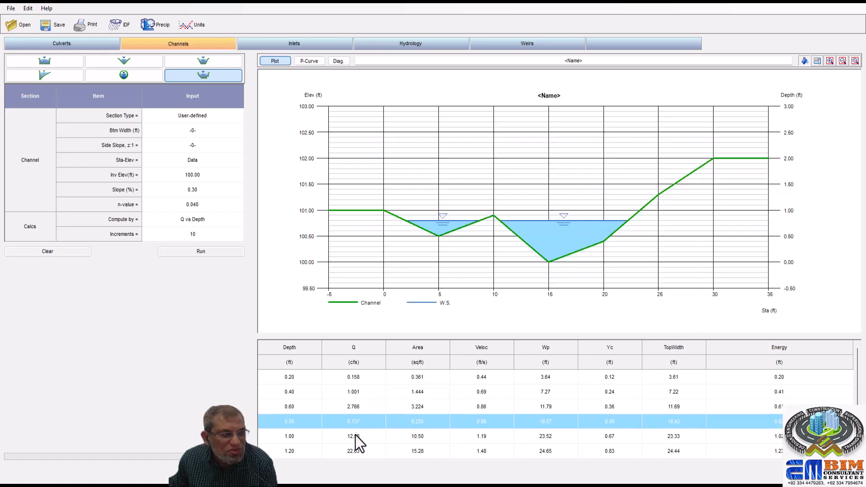
{"action": "left_click", "coordinate": [355, 436]}
{"action": "scroll", "coordinate": [362, 432], "scroll_direction": "down", "scroll_amount": 1}
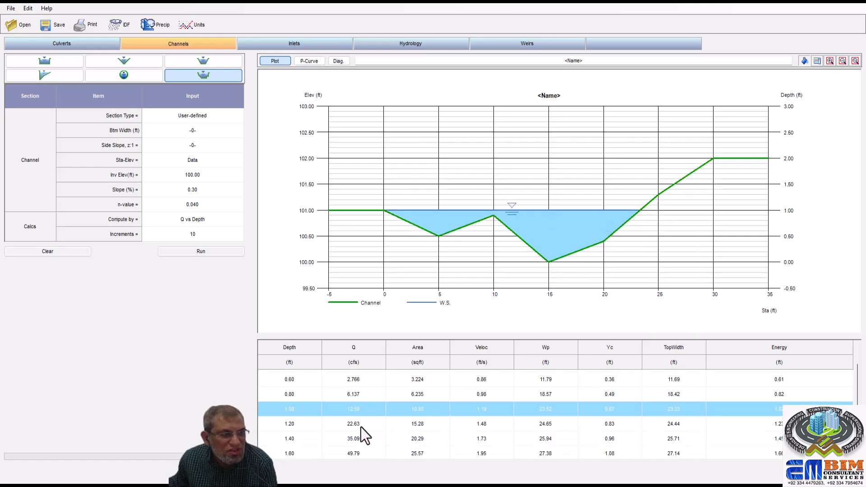
{"action": "scroll", "coordinate": [360, 423], "scroll_direction": "down", "scroll_amount": 1}
{"action": "left_click", "coordinate": [361, 396]}
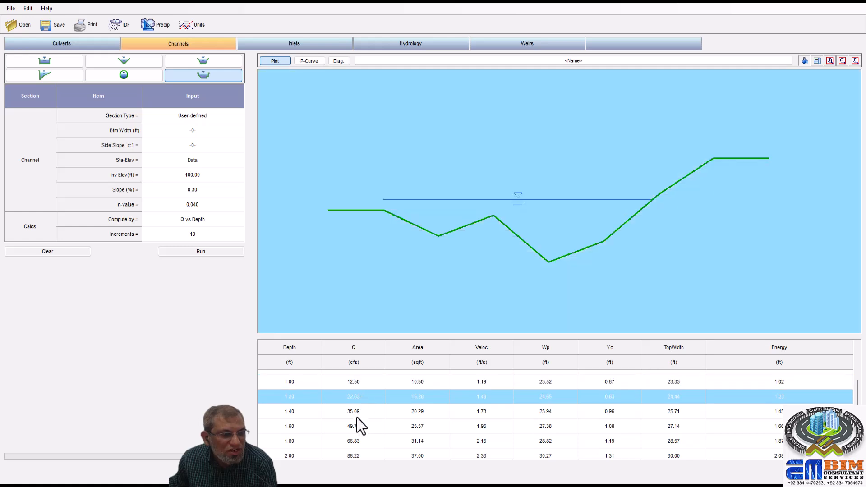
{"action": "left_click", "coordinate": [356, 417]}
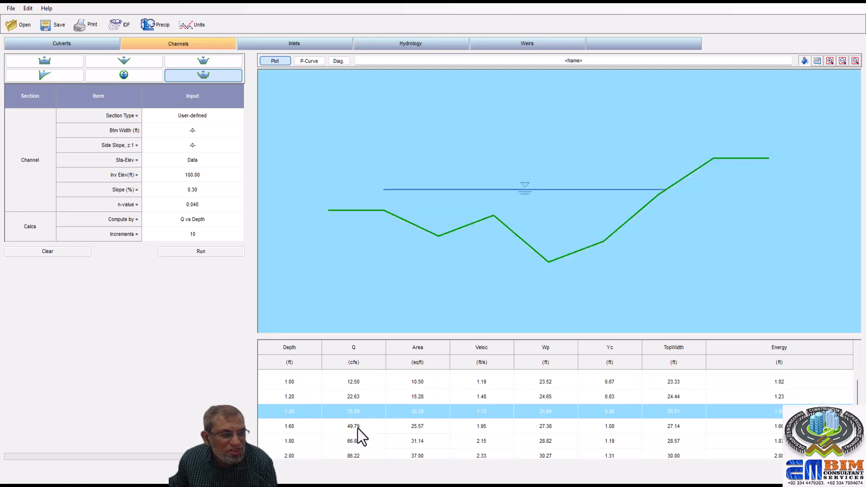
{"action": "left_click", "coordinate": [358, 430]}
{"action": "left_click", "coordinate": [359, 440]}
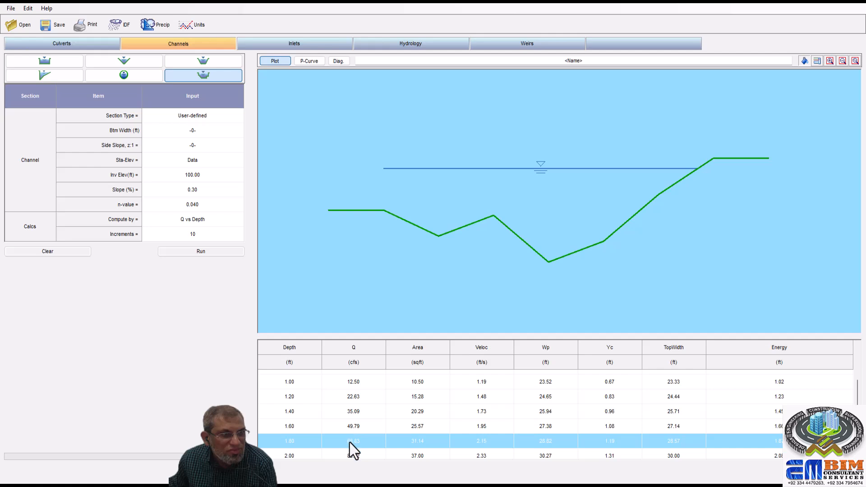
{"action": "scroll", "coordinate": [360, 435], "scroll_direction": "down", "scroll_amount": 1}
{"action": "left_click", "coordinate": [354, 446]}
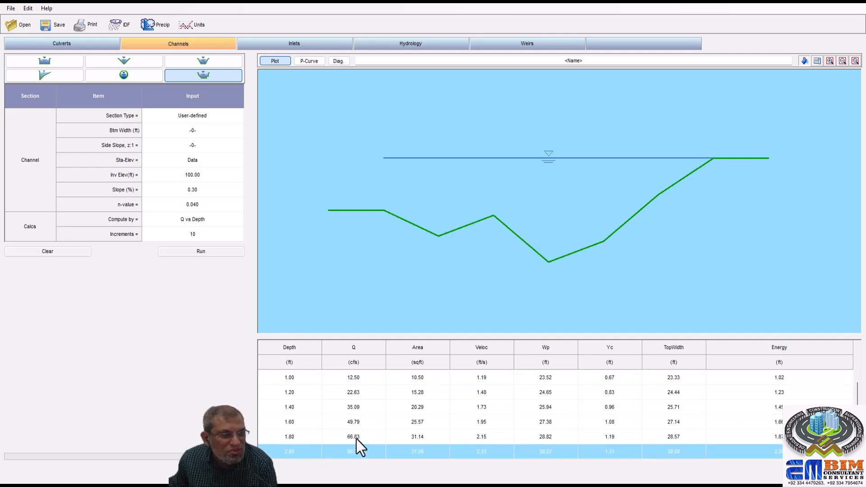
- Review the water surface again at decreasing depths, from the 1.60 ft result row down to 0.20 ft
{"action": "left_click", "coordinate": [359, 426]}
{"action": "left_click", "coordinate": [356, 409]}
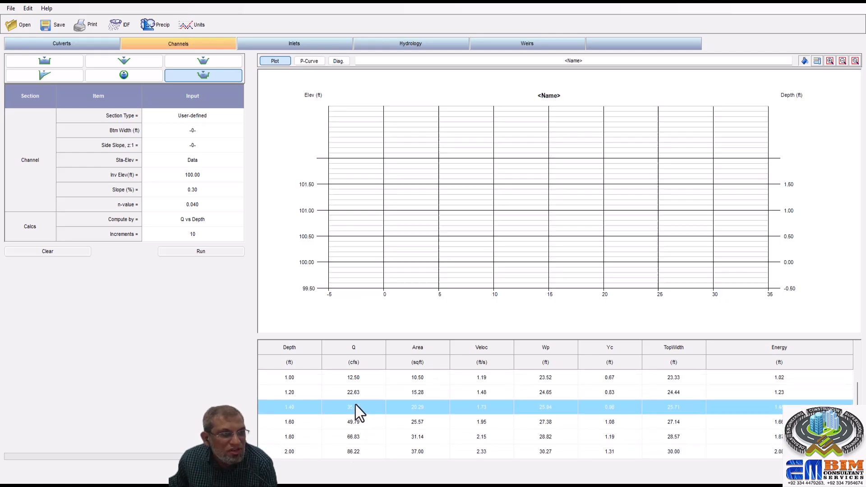
{"action": "left_click", "coordinate": [355, 396]}
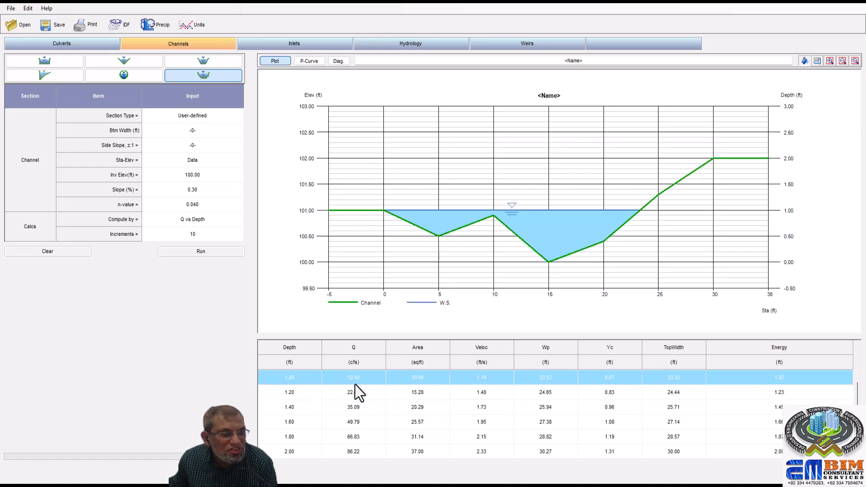
{"action": "scroll", "coordinate": [356, 386], "scroll_direction": "up", "scroll_amount": 3}
{"action": "left_click", "coordinate": [355, 389]}
{"action": "scroll", "coordinate": [358, 384], "scroll_direction": "up", "scroll_amount": 1}
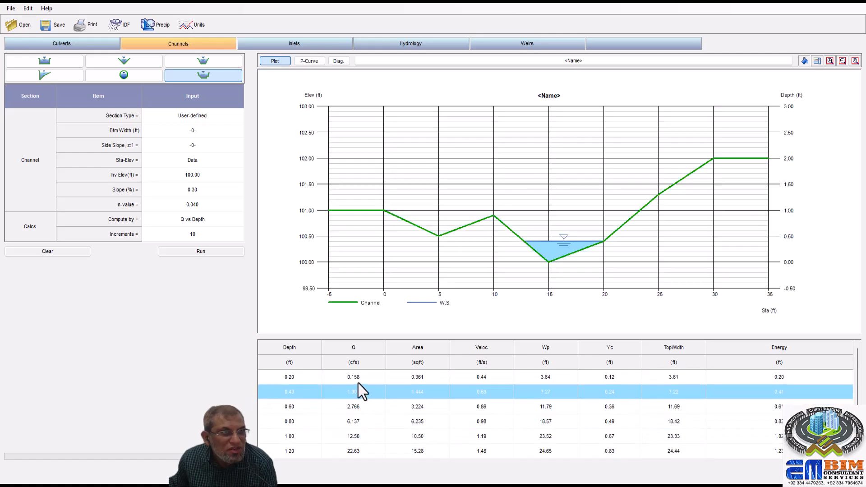
{"action": "left_click", "coordinate": [358, 380]}
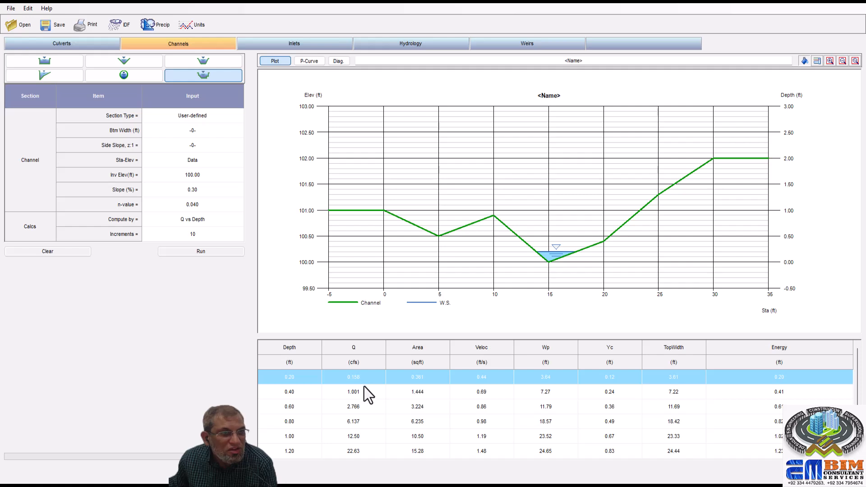
- Review the Q vs Depth result rows from 0.20 to 2.00 ft and plot the water surface for the 0.60 ft depth
{"action": "scroll", "coordinate": [367, 392], "scroll_direction": "down", "scroll_amount": 4}
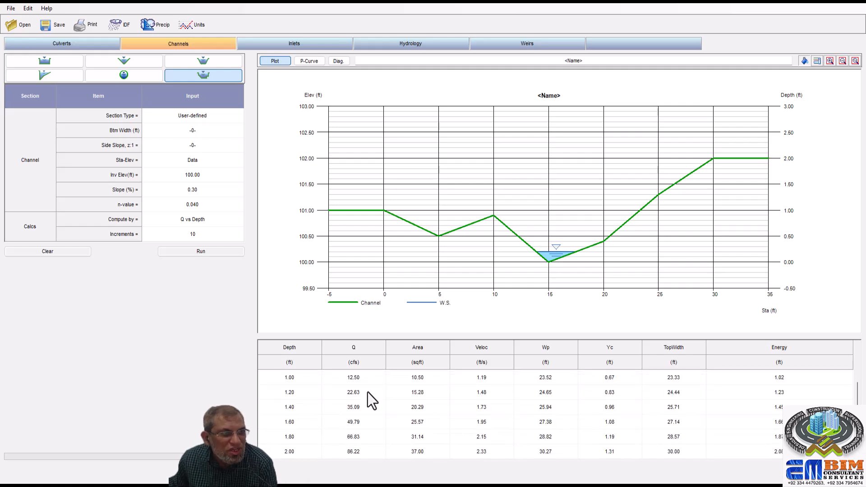
{"action": "scroll", "coordinate": [366, 395], "scroll_direction": "up", "scroll_amount": 4}
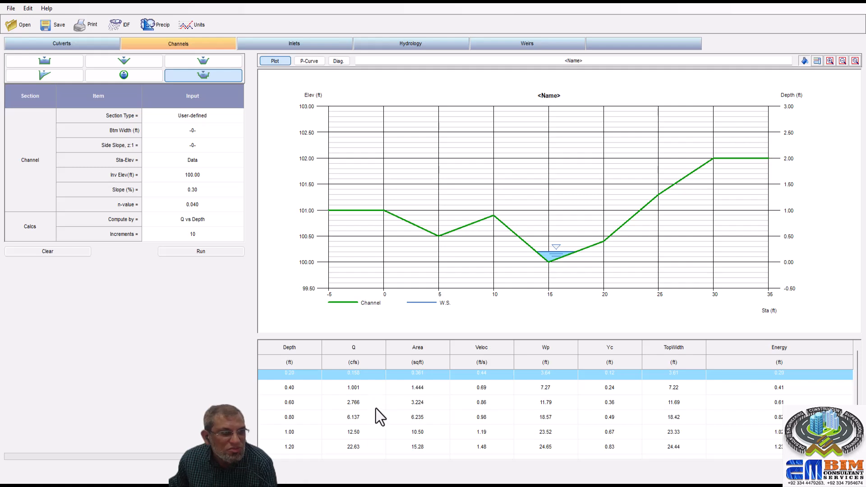
{"action": "scroll", "coordinate": [372, 401], "scroll_direction": "down", "scroll_amount": 1}
{"action": "scroll", "coordinate": [374, 399], "scroll_direction": "up", "scroll_amount": 1}
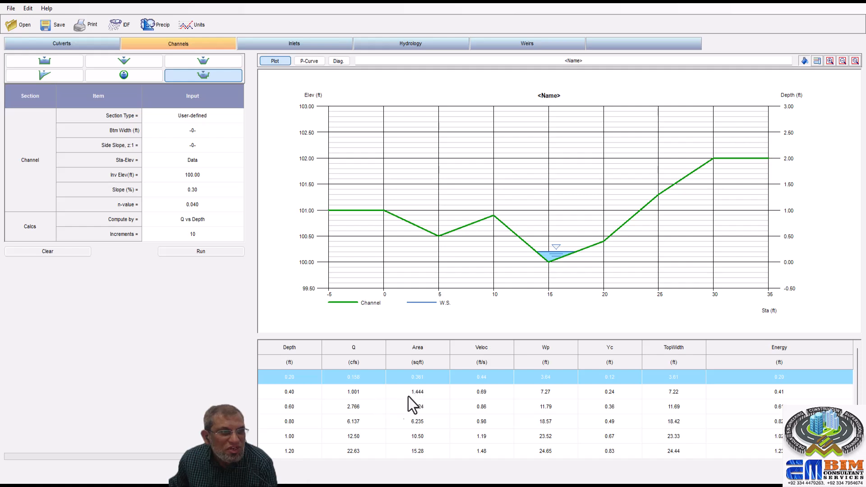
{"action": "left_click", "coordinate": [360, 410]}
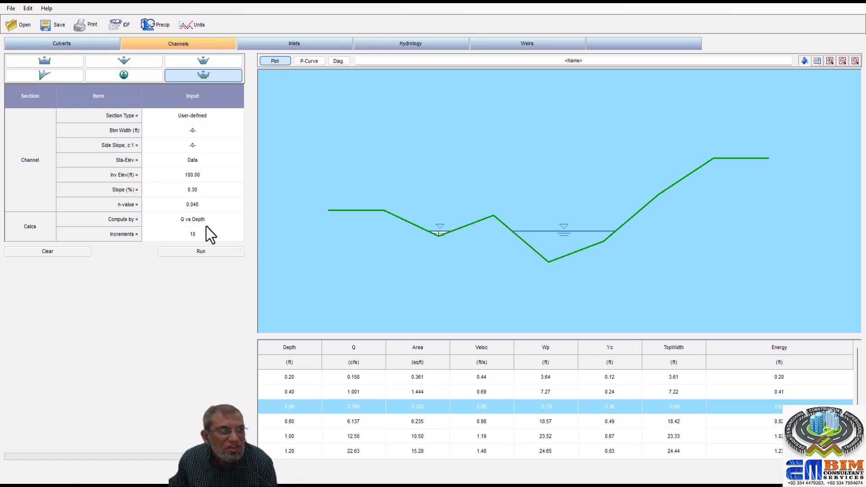
- Check the channel's station-elevation data without changing it, and plot the water surface for the 0.80 ft depth
{"action": "left_click", "coordinate": [173, 162]}
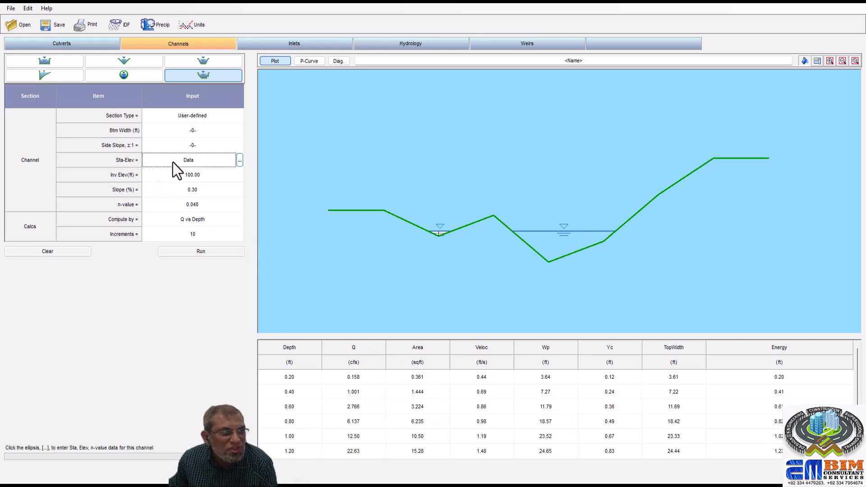
{"action": "left_click", "coordinate": [240, 160]}
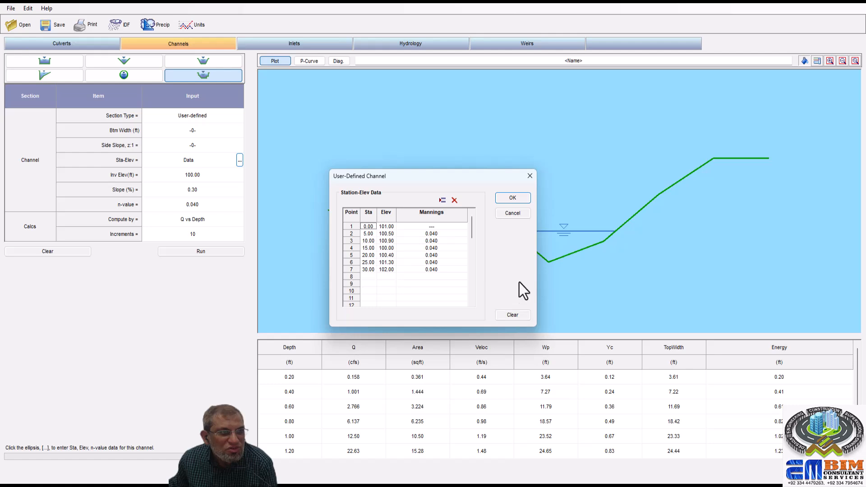
{"action": "left_click", "coordinate": [528, 176]}
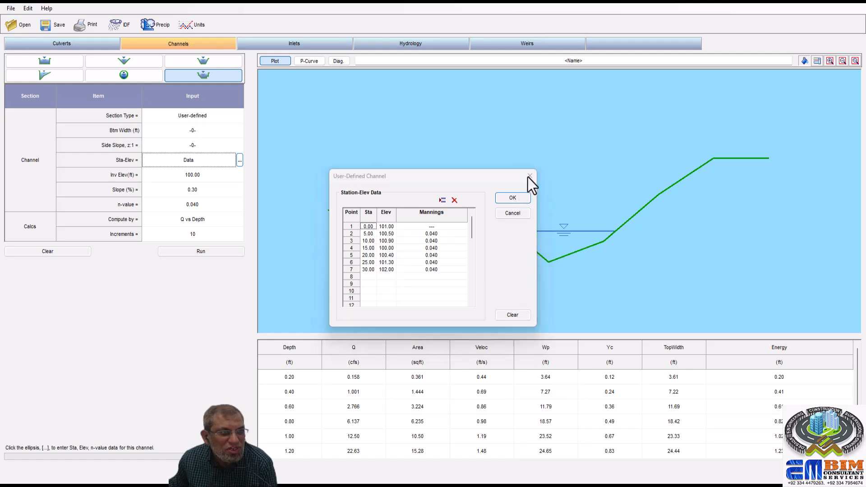
{"action": "left_click", "coordinate": [477, 419]}
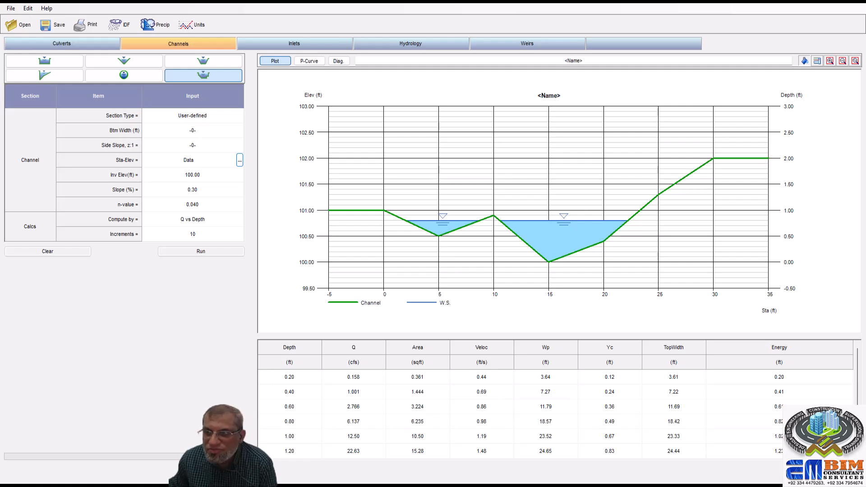
- Set the calculation method to Known Q with a flow rate of 5 cfs and run the channel analysis
{"action": "left_click", "coordinate": [213, 222]}
{"action": "left_click", "coordinate": [240, 220]}
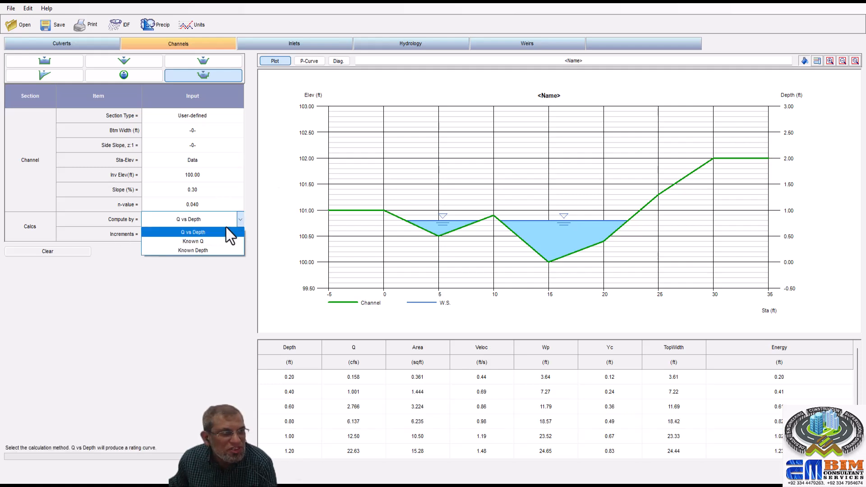
{"action": "left_click", "coordinate": [201, 242]}
{"action": "left_click", "coordinate": [197, 235]}
{"action": "left_click", "coordinate": [193, 235]}
{"action": "type", "text": "5"}
{"action": "left_click", "coordinate": [201, 250]}
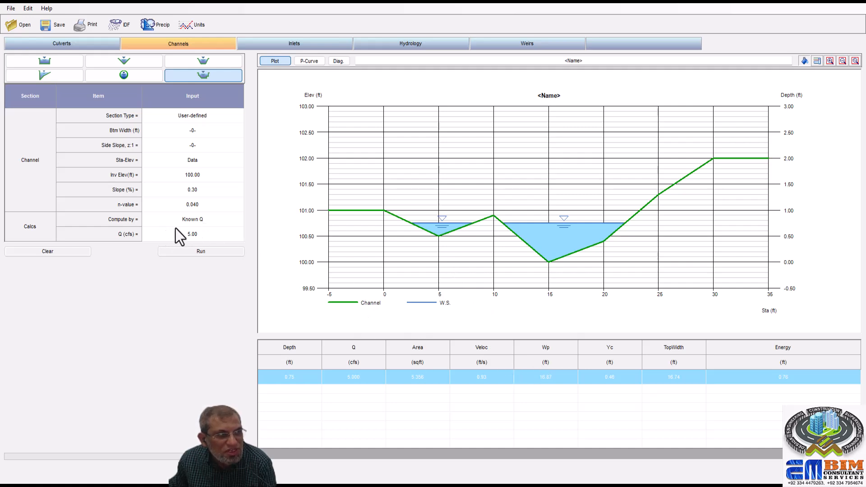
- Switch the calculation method to Known Depth, return it to Known Q and enter a flow rate of 7 cfs
{"action": "left_click", "coordinate": [218, 220]}
{"action": "left_click", "coordinate": [235, 220]}
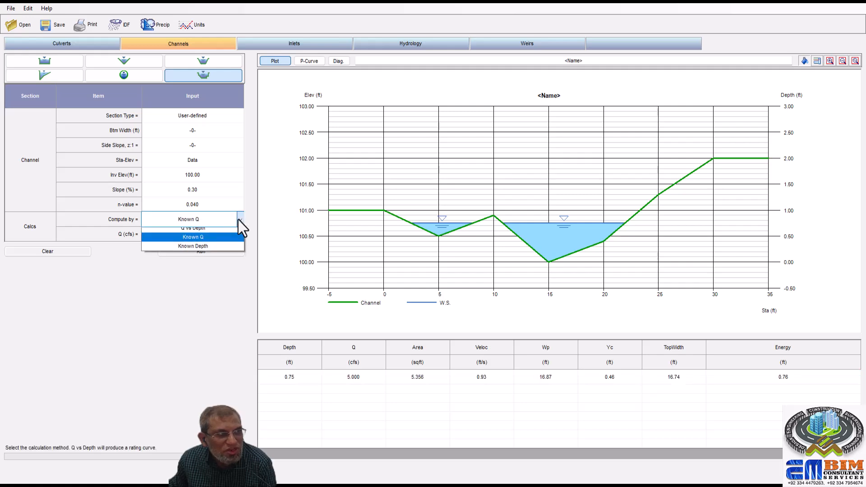
{"action": "left_click", "coordinate": [199, 250]}
{"action": "left_click", "coordinate": [203, 234]}
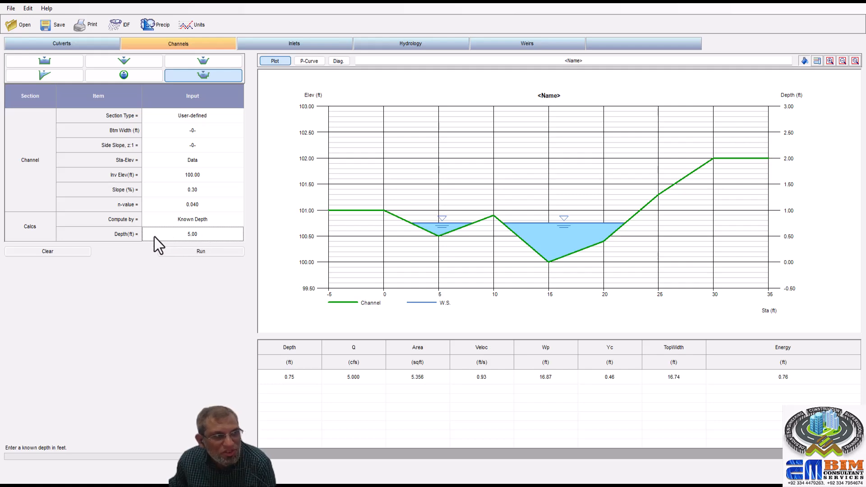
{"action": "left_click", "coordinate": [197, 220]}
{"action": "left_click", "coordinate": [238, 221]}
{"action": "left_click", "coordinate": [204, 243]}
{"action": "left_click", "coordinate": [205, 237]}
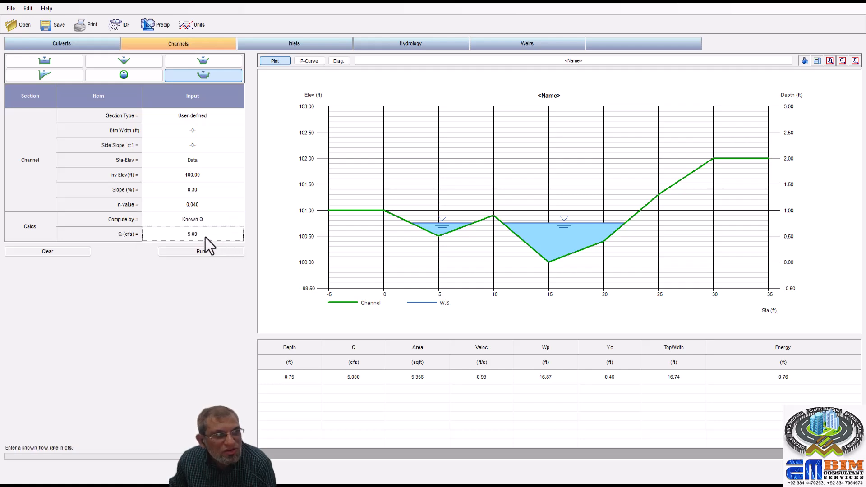
{"action": "type", "text": "7"}
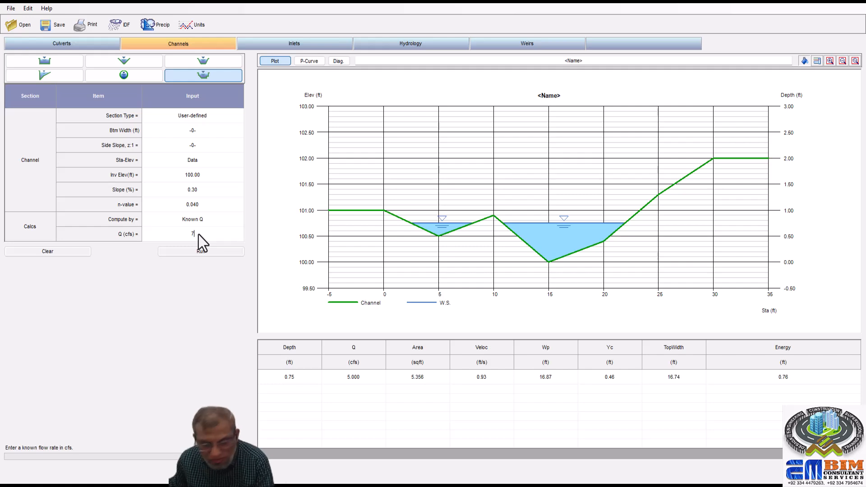
- Set the calculation method to Known Depth, try depths of 7 ft and 5 ft, and run the analysis at 2 ft
{"action": "left_click", "coordinate": [224, 224]}
{"action": "left_click", "coordinate": [239, 220]}
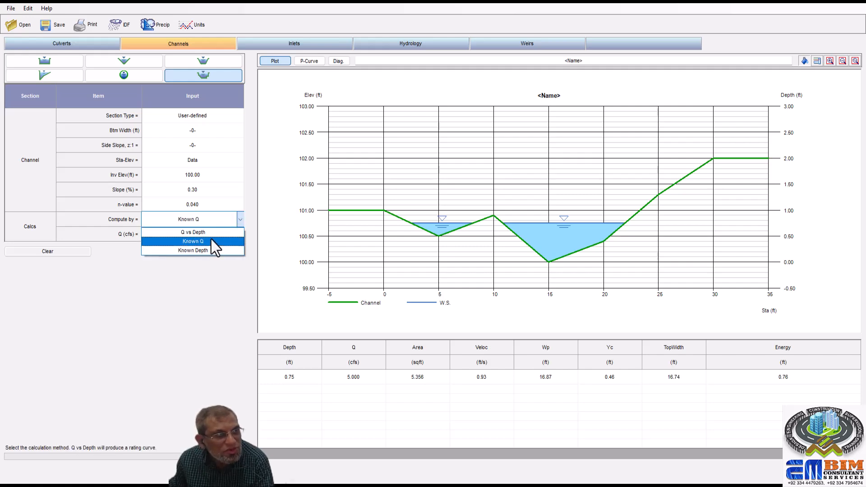
{"action": "left_click", "coordinate": [207, 250]}
{"action": "left_click", "coordinate": [200, 250]}
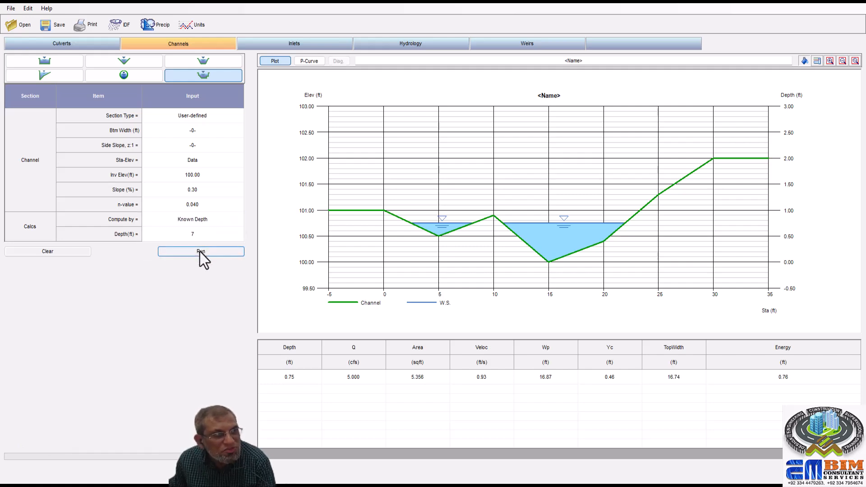
{"action": "left_click", "coordinate": [466, 277]}
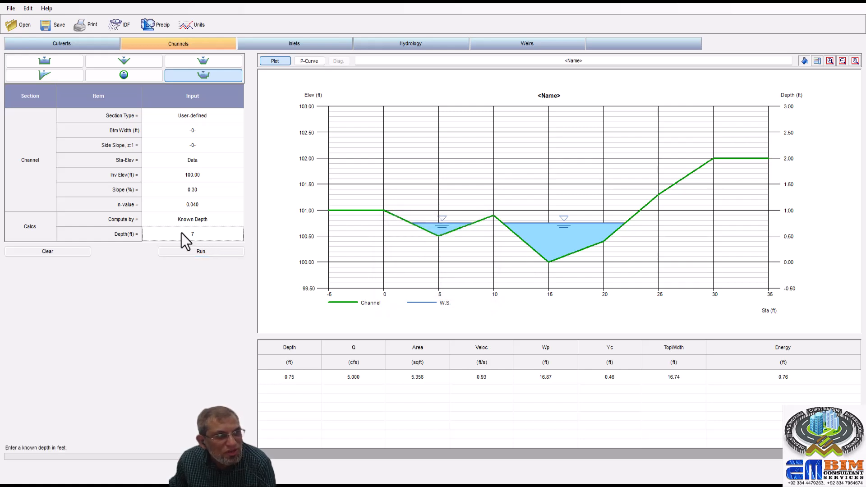
{"action": "type", "text": "5"}
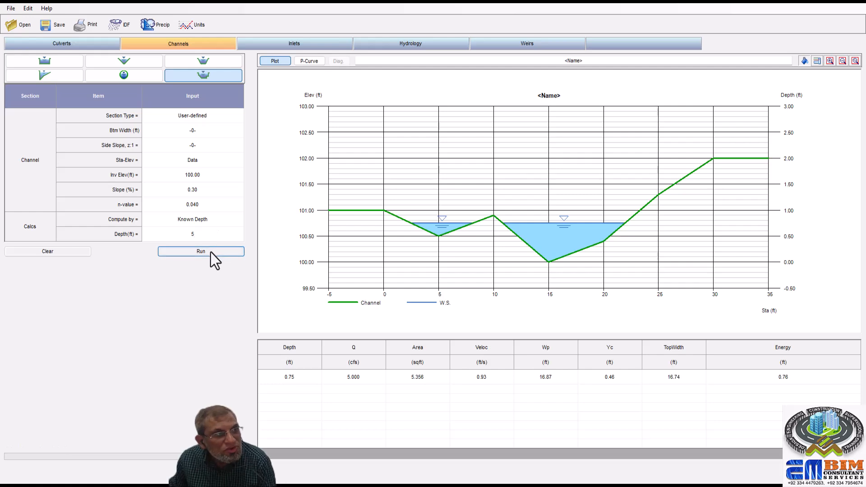
{"action": "left_click", "coordinate": [210, 252]}
{"action": "left_click", "coordinate": [458, 278]}
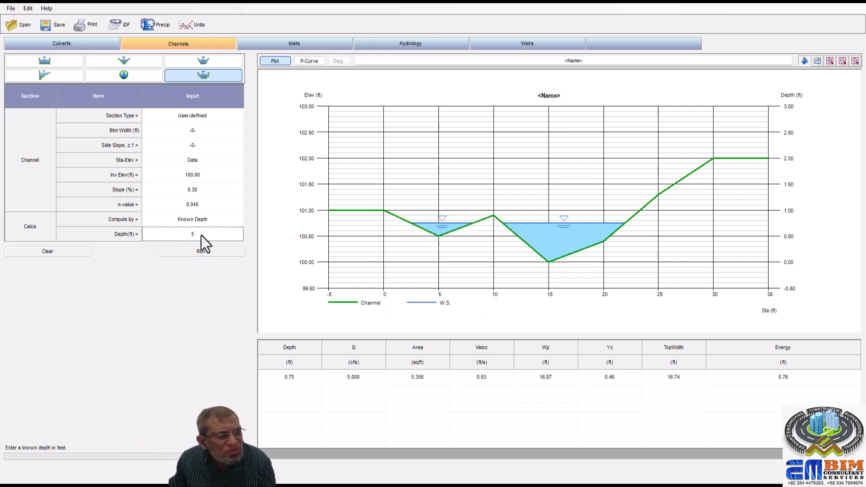
{"action": "type", "text": "2"}
{"action": "left_click", "coordinate": [212, 253]}
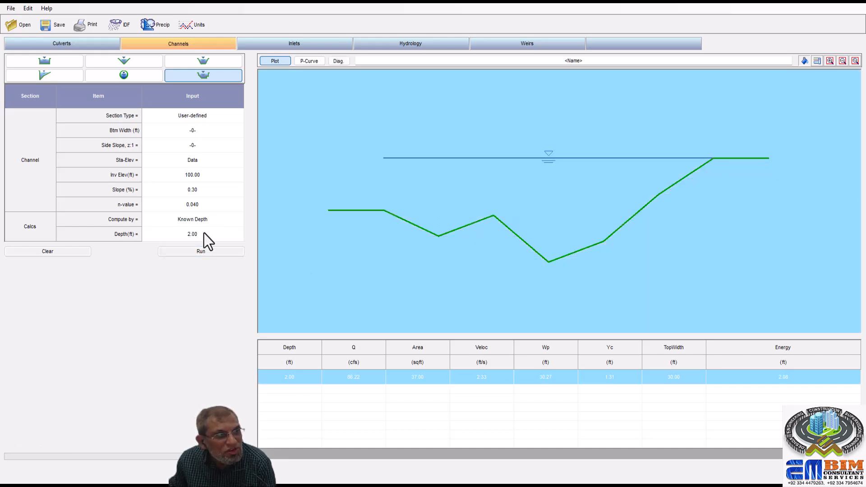
- Try to run the channel analysis with a known depth of 3 ft
{"action": "left_click", "coordinate": [204, 234]}
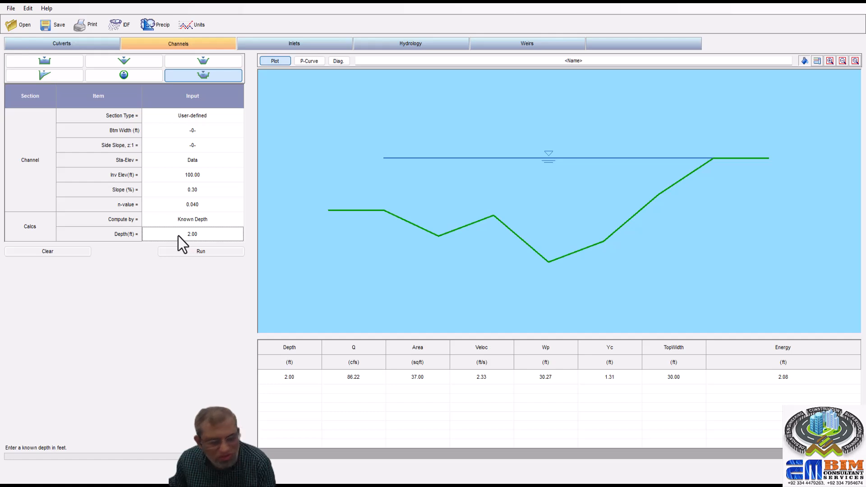
{"action": "type", "text": "3"}
{"action": "left_click", "coordinate": [210, 251]}
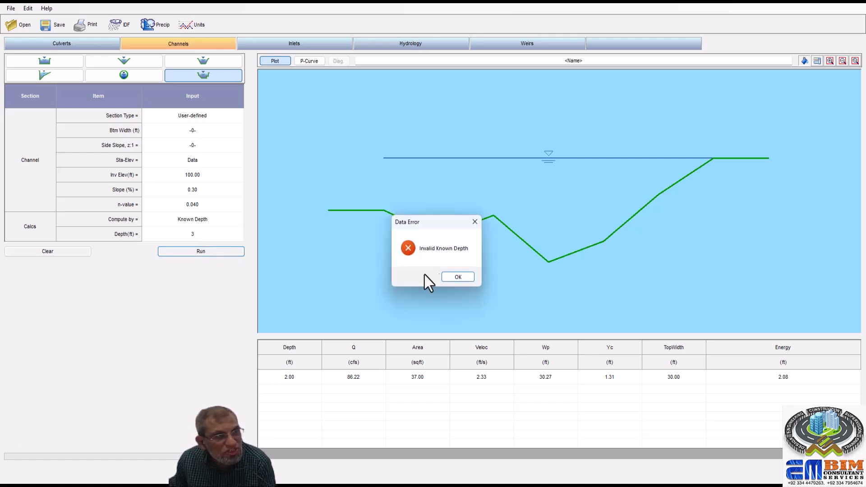
{"action": "left_click", "coordinate": [445, 277]}
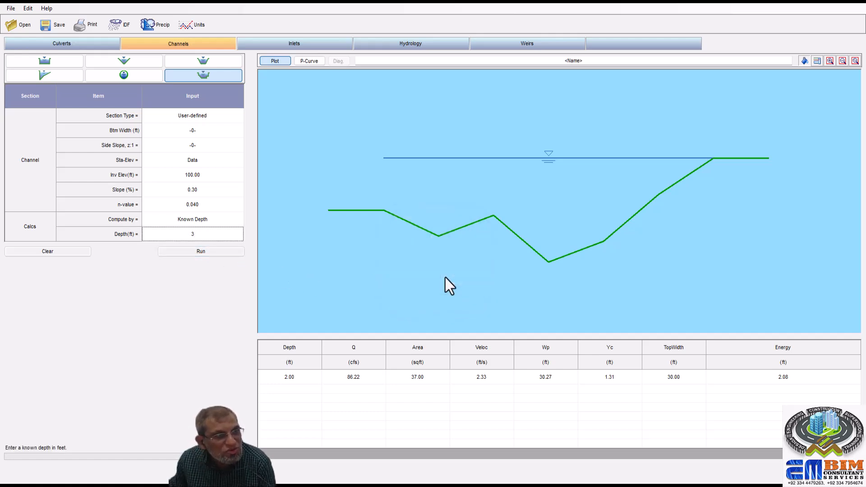
- Set the known depth to 1 ft and run the channel analysis
{"action": "left_click", "coordinate": [212, 221]}
{"action": "left_click", "coordinate": [198, 236]}
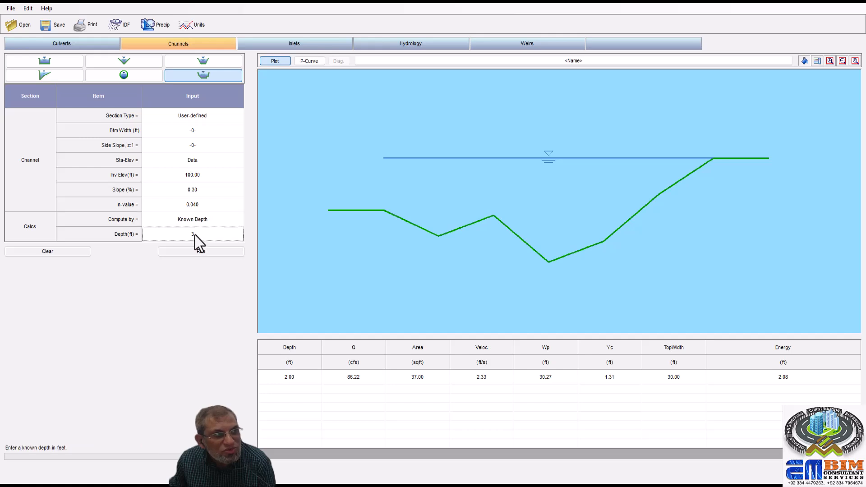
{"action": "type", "text": "1"}
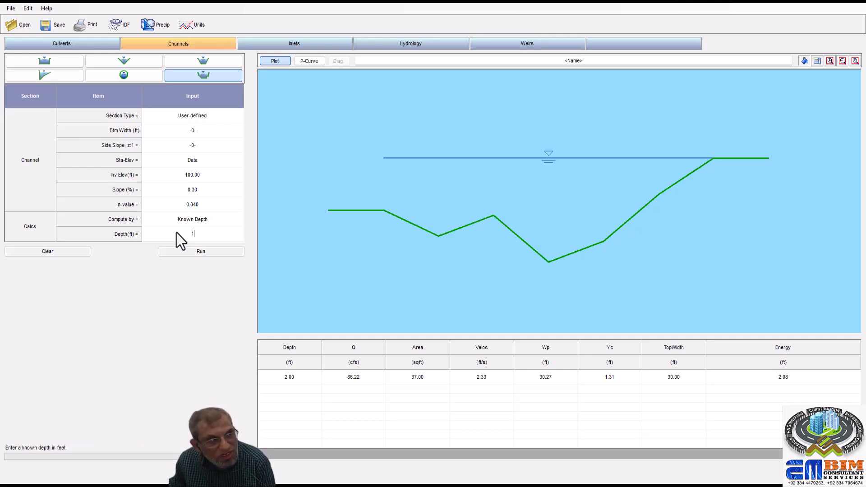
{"action": "left_click", "coordinate": [216, 253]}
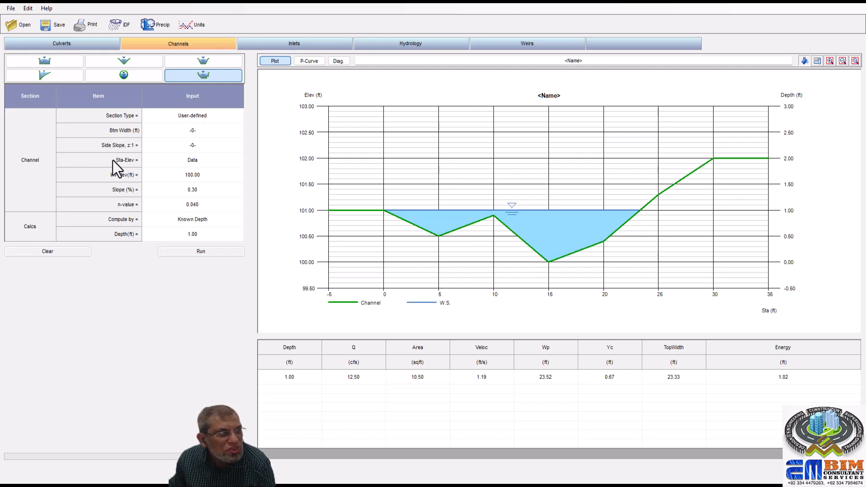
- Change the calculation method from Known Depth to Q vs Depth
{"action": "left_click", "coordinate": [145, 163]}
{"action": "left_click", "coordinate": [228, 220]}
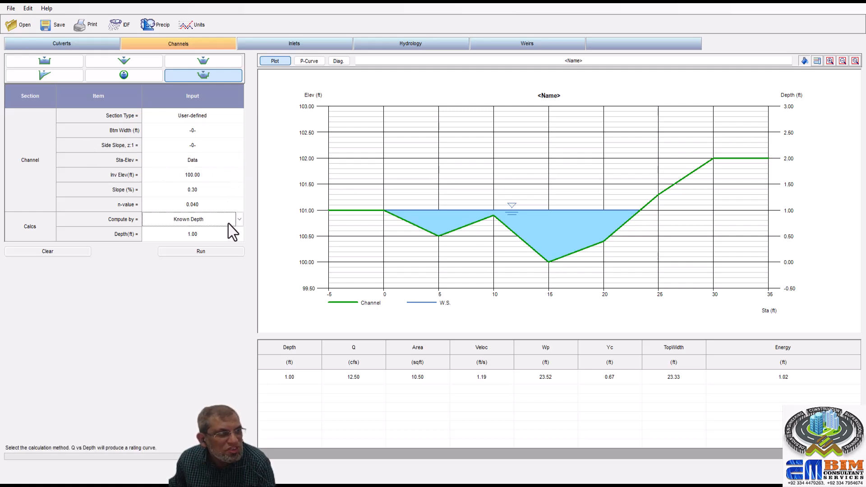
{"action": "left_click", "coordinate": [239, 221]}
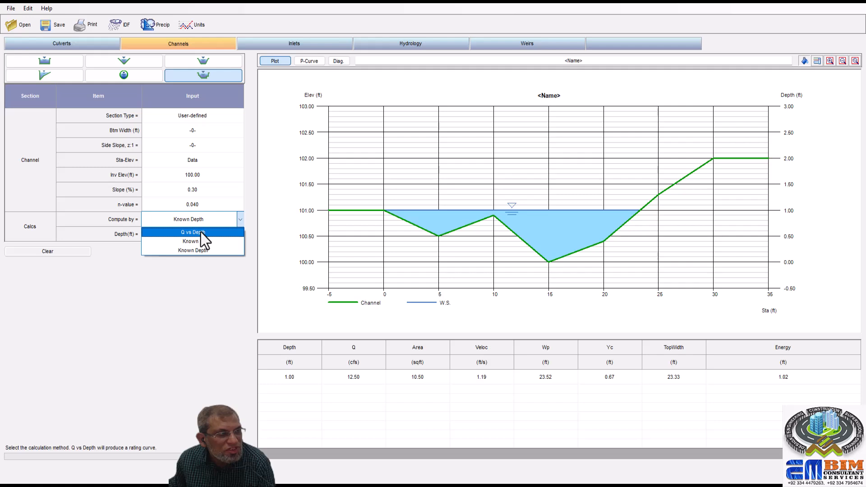
{"action": "left_click", "coordinate": [201, 232]}
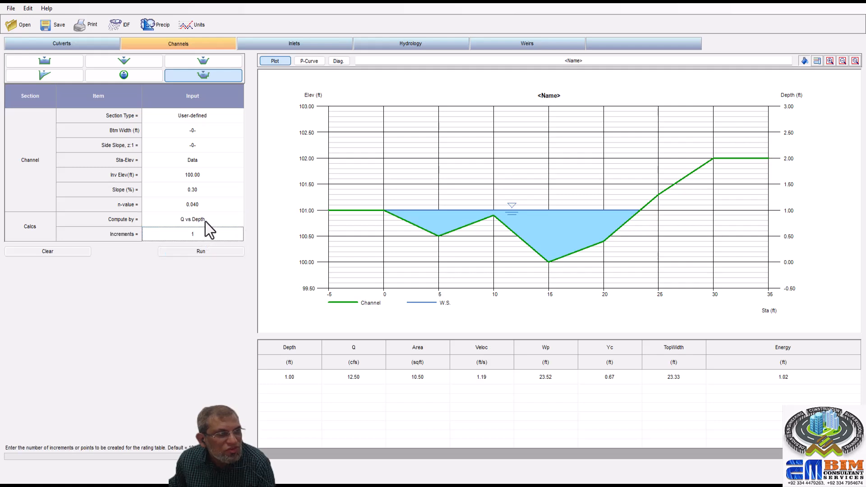
- Set the channel elevations to 102 at point 1, 101.7 at point 2 and 102 at point 7, and run the Q vs Depth analysis
{"action": "left_click", "coordinate": [211, 160]}
{"action": "left_click", "coordinate": [240, 160]}
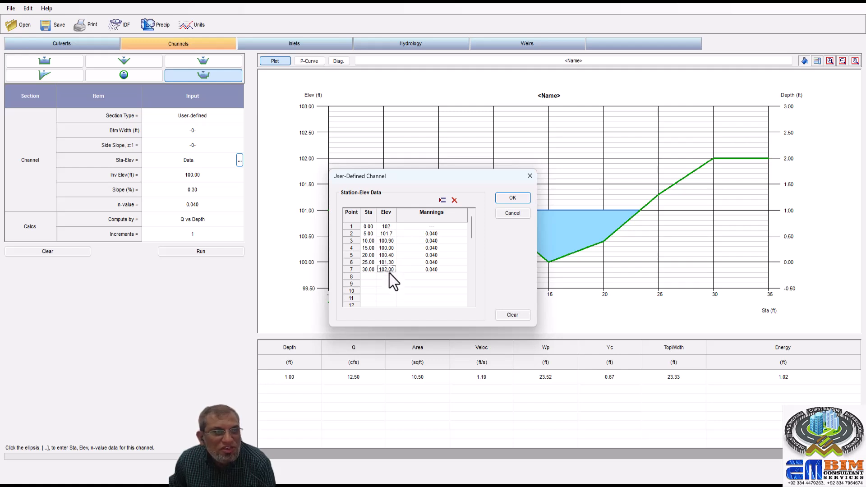
{"action": "type", "text": "102"}
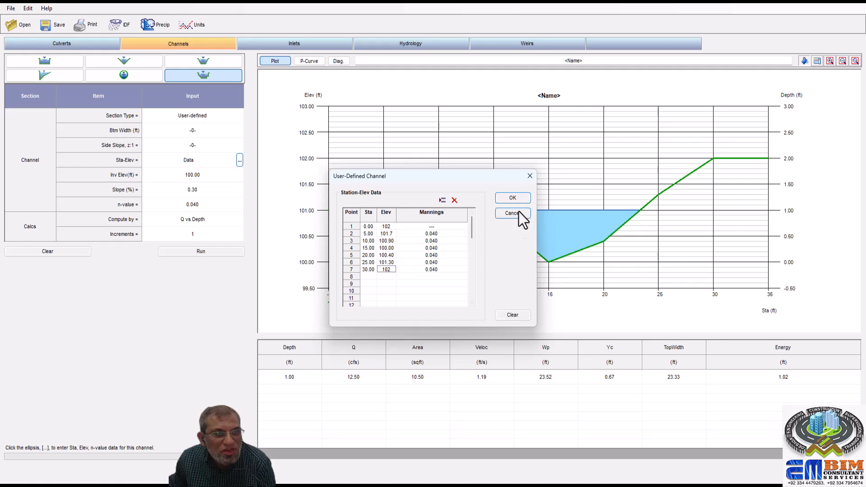
{"action": "left_click", "coordinate": [513, 198]}
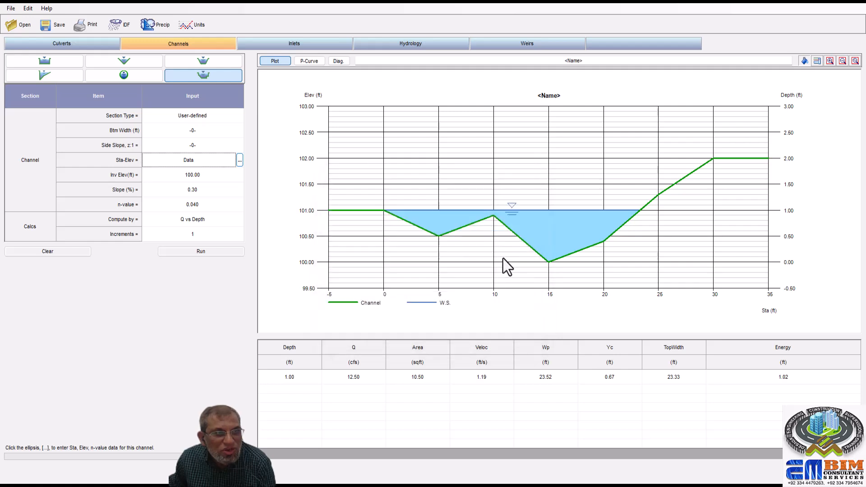
{"action": "left_click", "coordinate": [209, 251]}
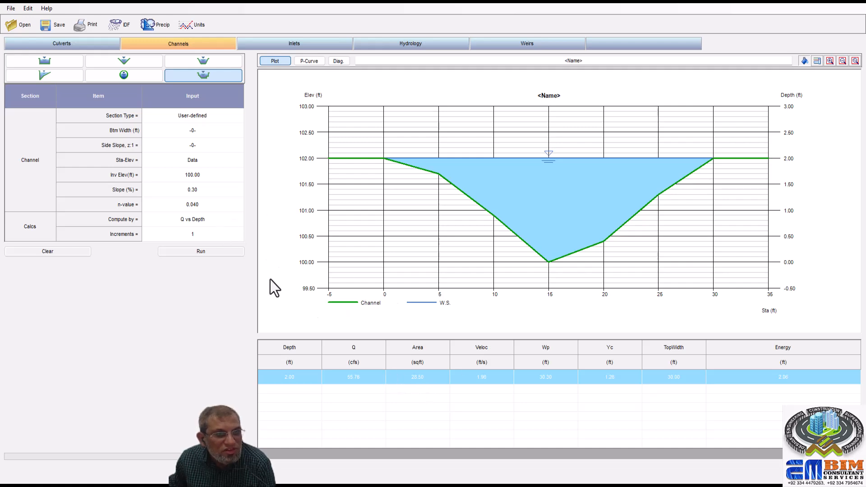
- Set the calculation method to Known Depth and run the reshaped channel at a depth of 1.00 ft
{"action": "left_click", "coordinate": [220, 220]}
{"action": "left_click", "coordinate": [239, 220]}
{"action": "left_click", "coordinate": [199, 241]}
{"action": "left_click", "coordinate": [225, 222]}
{"action": "left_click", "coordinate": [240, 220]}
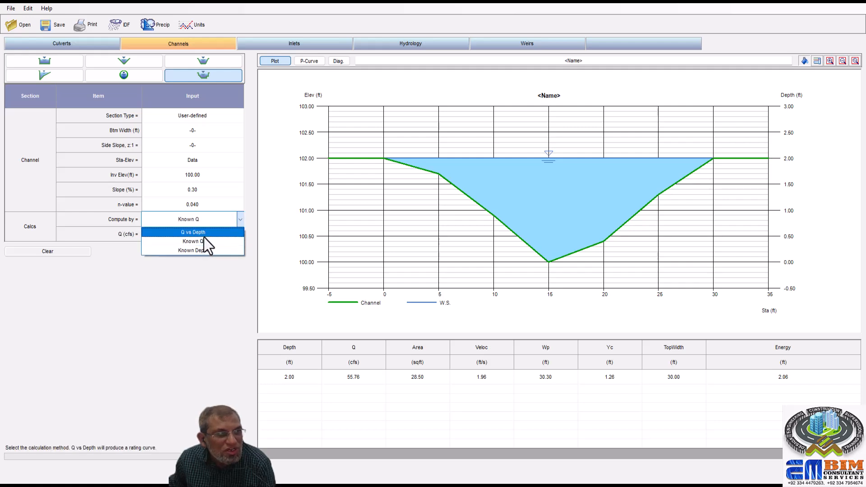
{"action": "left_click", "coordinate": [206, 251]}
{"action": "left_click", "coordinate": [209, 251]}
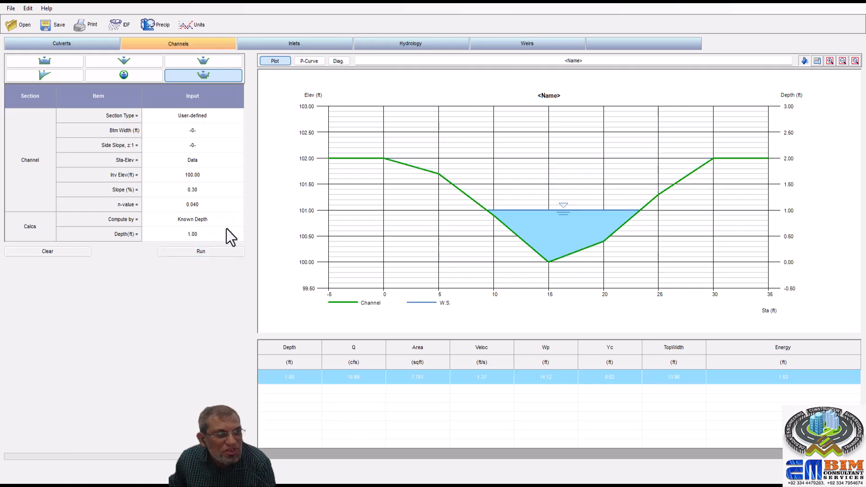
- Switch the calculation method to Known Q and run the reshaped channel at 1.00 cfs
{"action": "left_click", "coordinate": [226, 223]}
{"action": "left_click", "coordinate": [241, 219]}
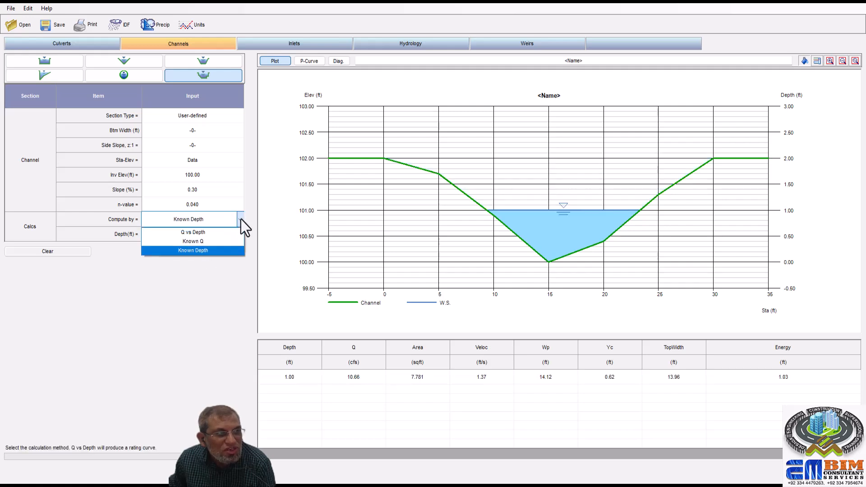
{"action": "left_click", "coordinate": [210, 240]}
{"action": "left_click", "coordinate": [204, 250]}
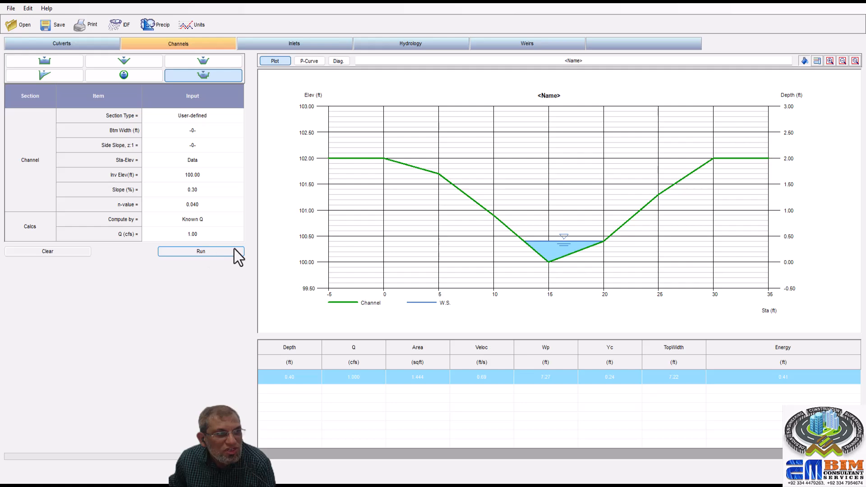
- Set the calculation method back to Q vs Depth and run the analysis with 1 increment
{"action": "left_click", "coordinate": [234, 220]}
{"action": "left_click", "coordinate": [237, 222]}
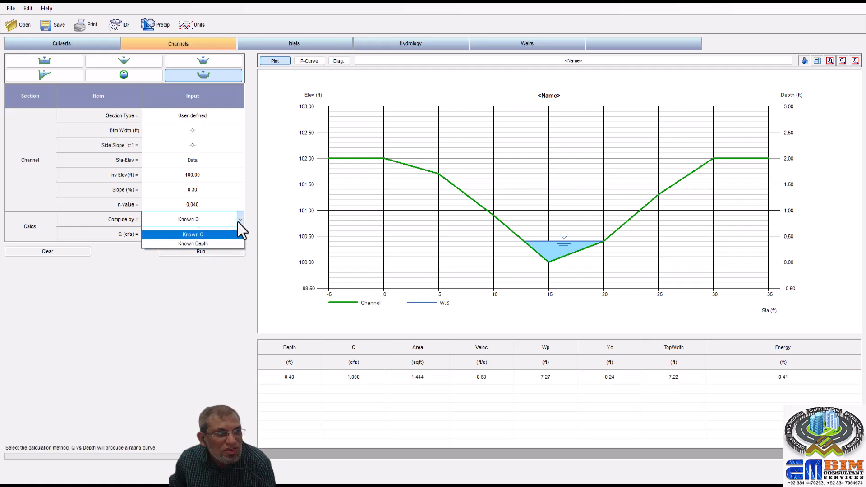
{"action": "left_click", "coordinate": [212, 240]}
{"action": "left_click", "coordinate": [203, 251]}
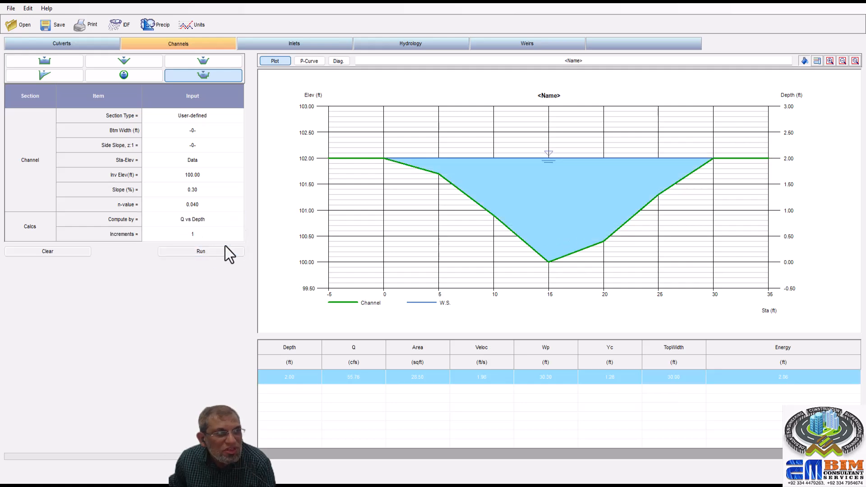